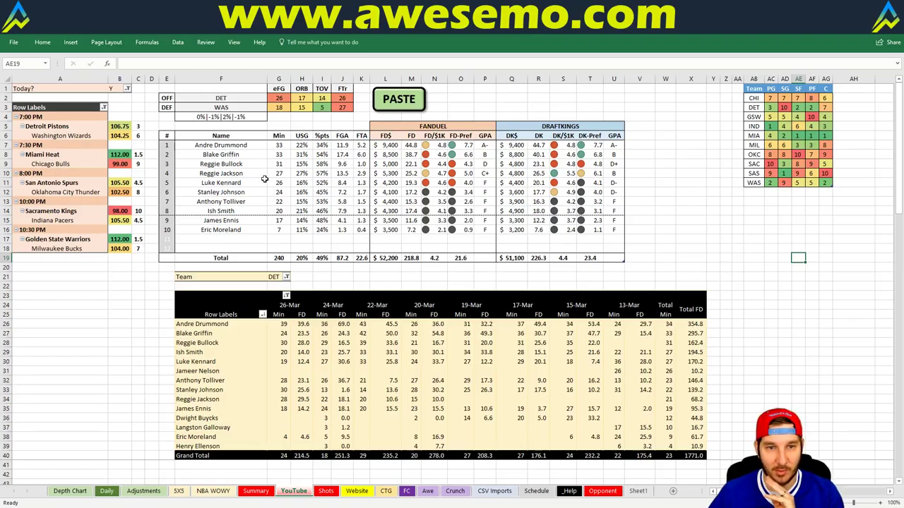
pyautogui.click(280, 276)
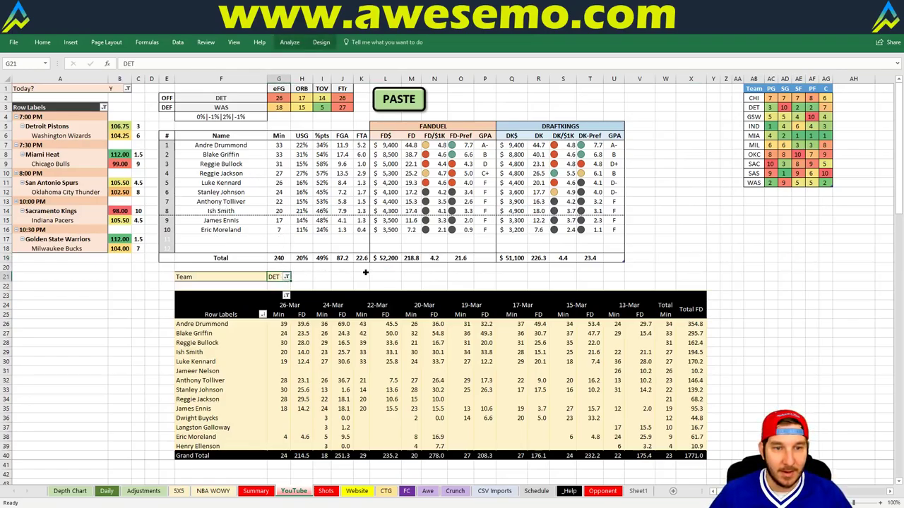
pyautogui.click(355, 275)
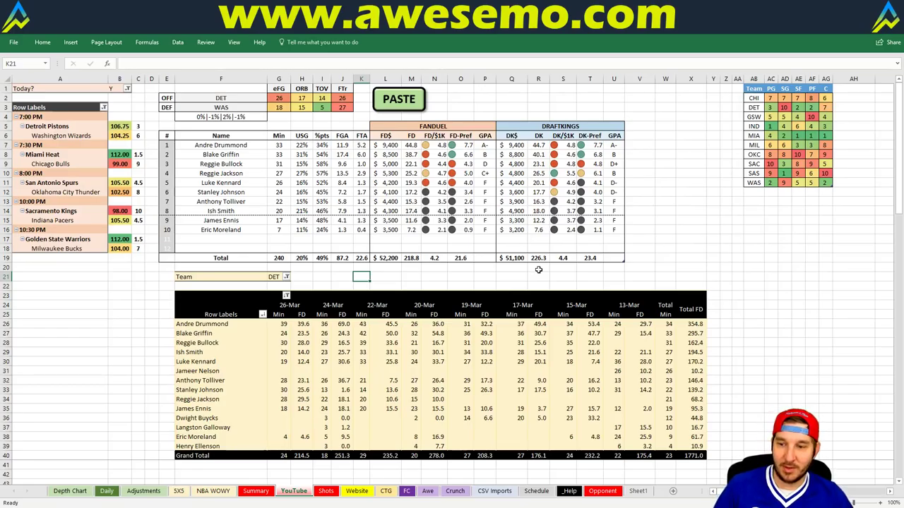
pyautogui.rightClick(322, 351)
pyautogui.click(361, 394)
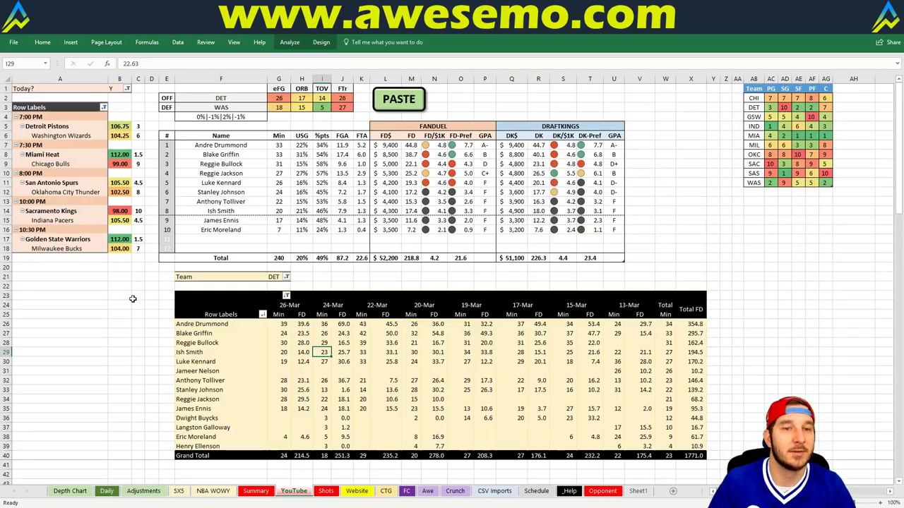
# Set the Team filter above the game log pivot table to WAS.
pyautogui.click(268, 276)
pyautogui.write('WAS')
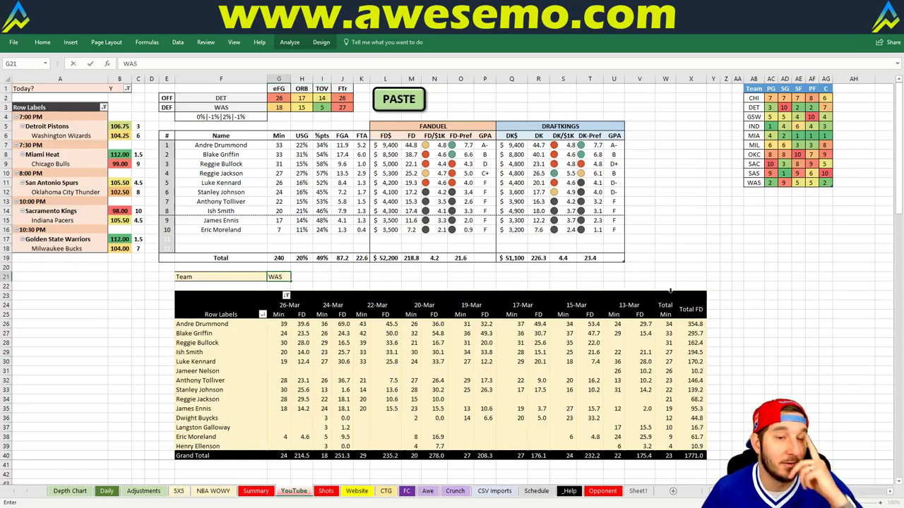
pyautogui.press('Return')
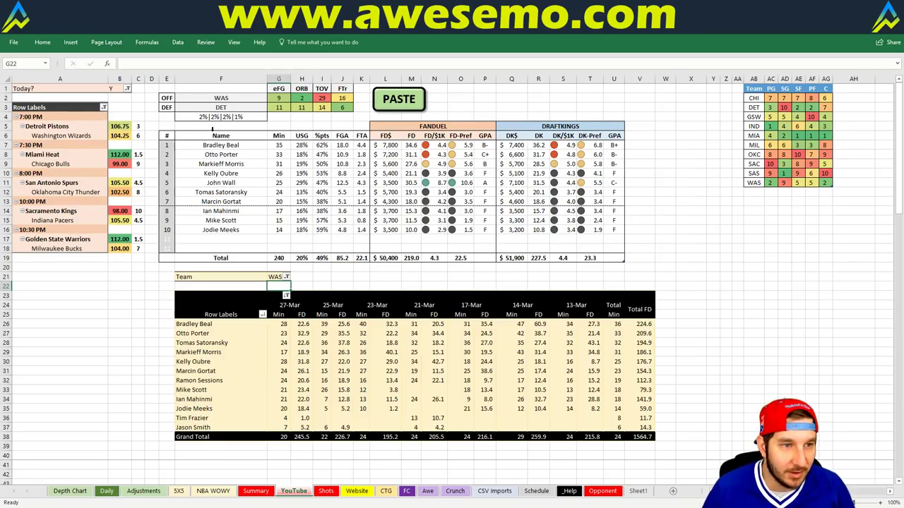
# Change the pivot table's Team filter to MIA.
pyautogui.click(275, 277)
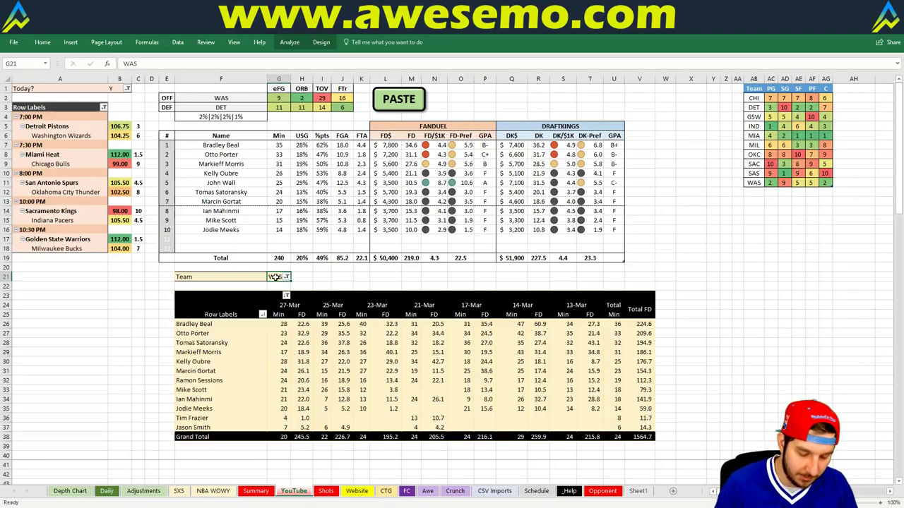
pyautogui.write('MIA')
pyautogui.press('Return')
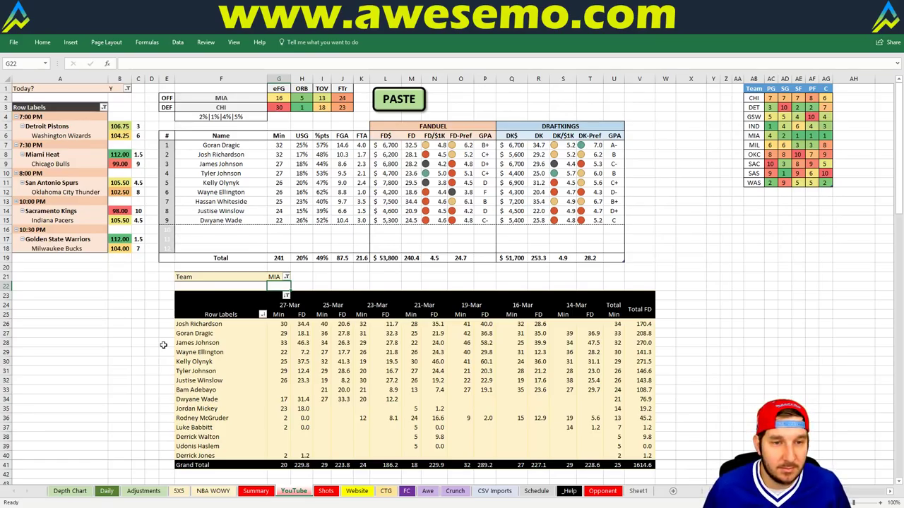
# Switch to Fantasy Cruncher, list only the centers and check Hassan Whiteside's injury news and game log, then return to the workbook.
pyautogui.hotkey('alt', 'Tab')
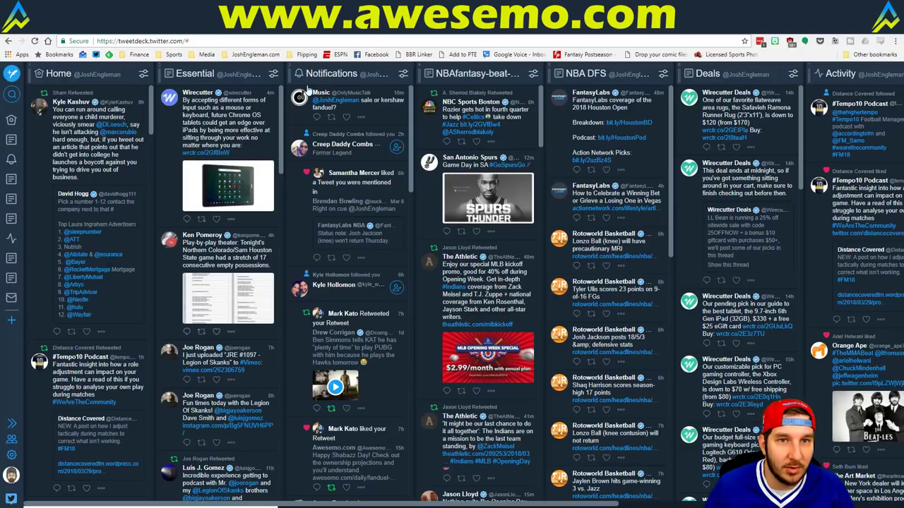
pyautogui.hotkey('alt', 'Tab')
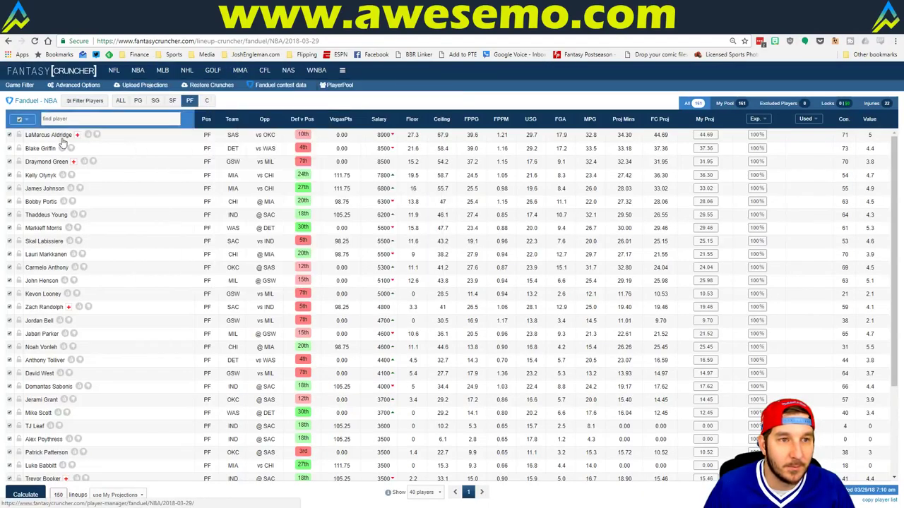
pyautogui.click(207, 101)
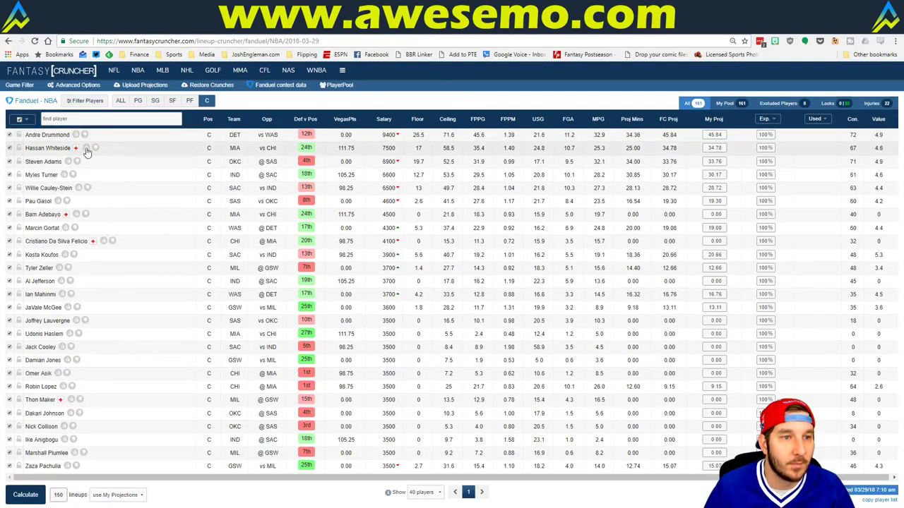
pyautogui.click(49, 148)
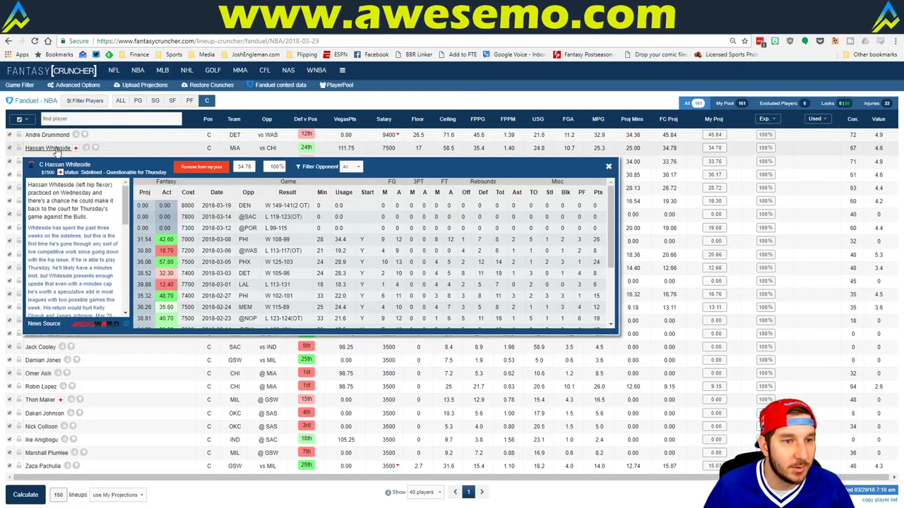
pyautogui.click(612, 171)
pyautogui.hotkey('alt', 'Tab')
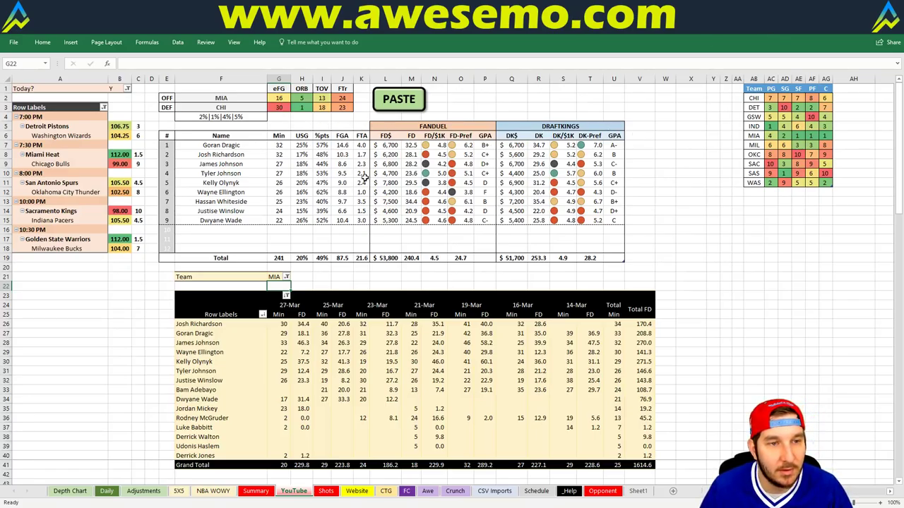
pyautogui.click(272, 276)
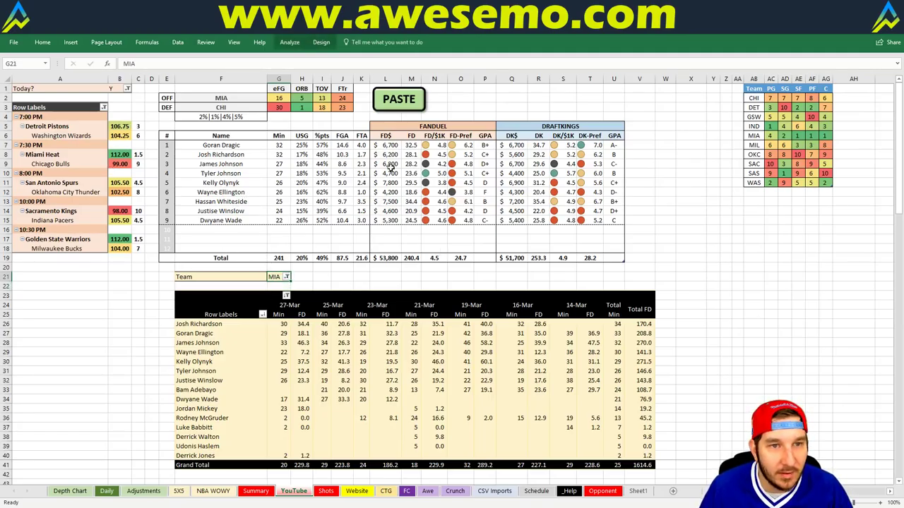
pyautogui.click(439, 201)
pyautogui.click(252, 180)
pyautogui.click(235, 173)
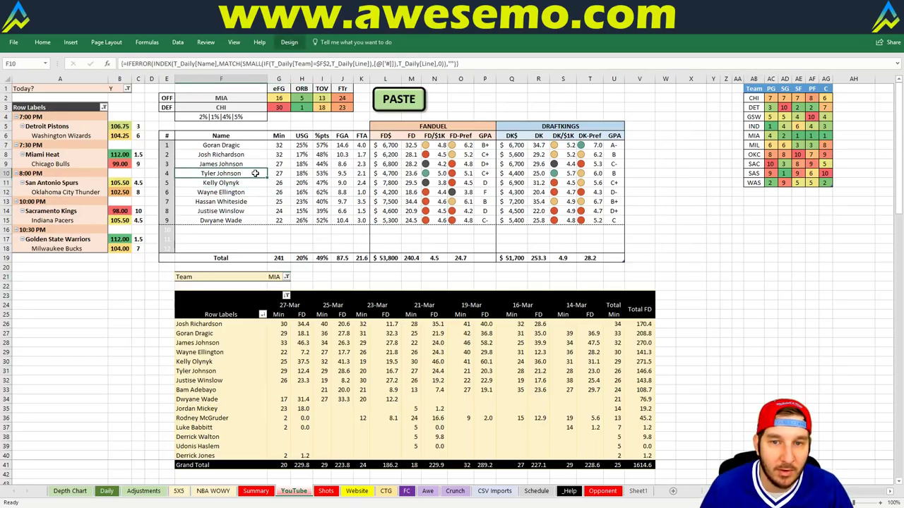
# Set the Team filter to CHI to load the Chicago projections and game log.
pyautogui.click(281, 277)
pyautogui.write('CHI')
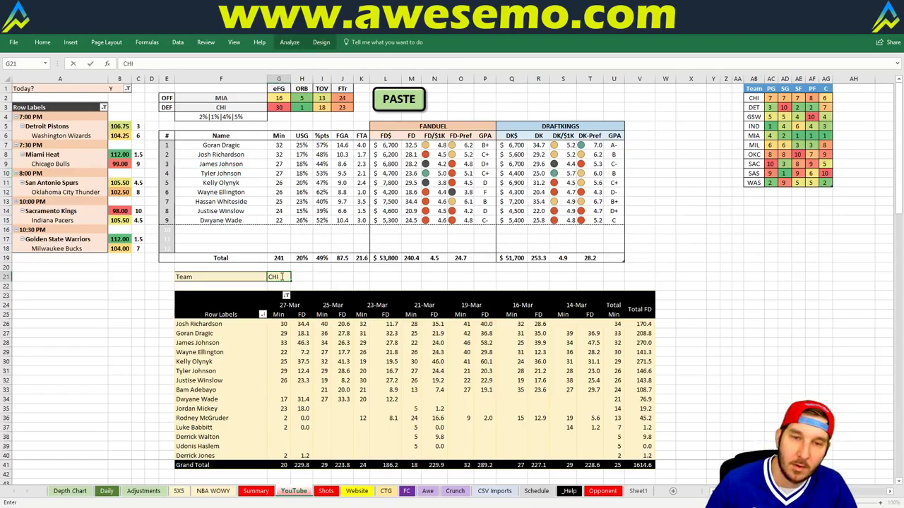
pyautogui.press('Return')
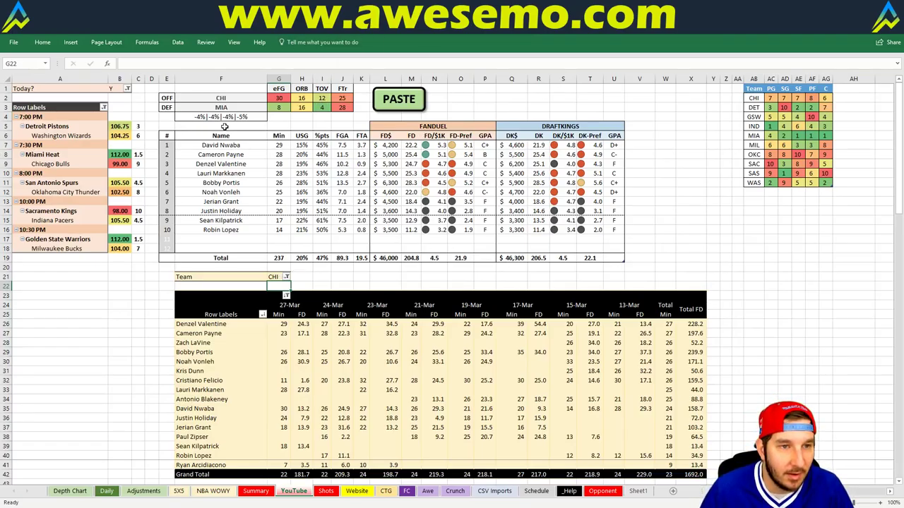
# Set the Team filter to SAS to load the San Antonio projections and game log.
pyautogui.click(280, 276)
pyautogui.write('S')
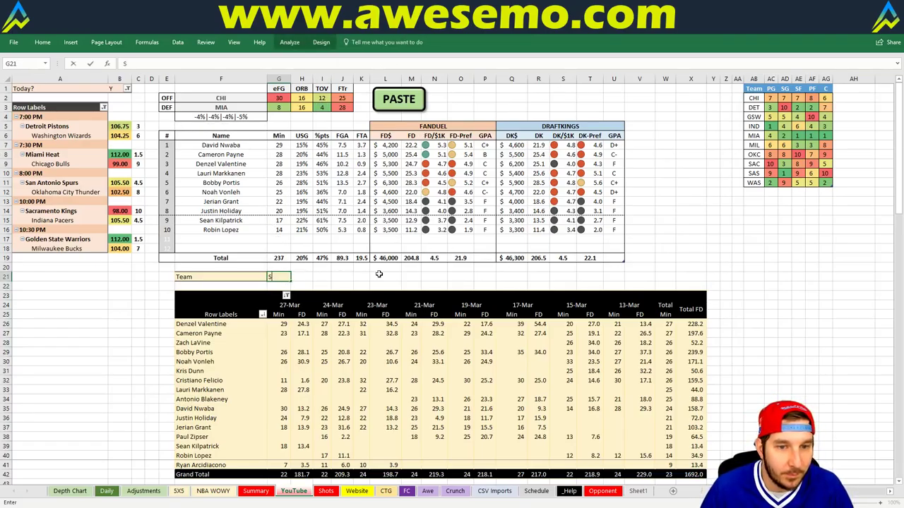
pyautogui.write('AS')
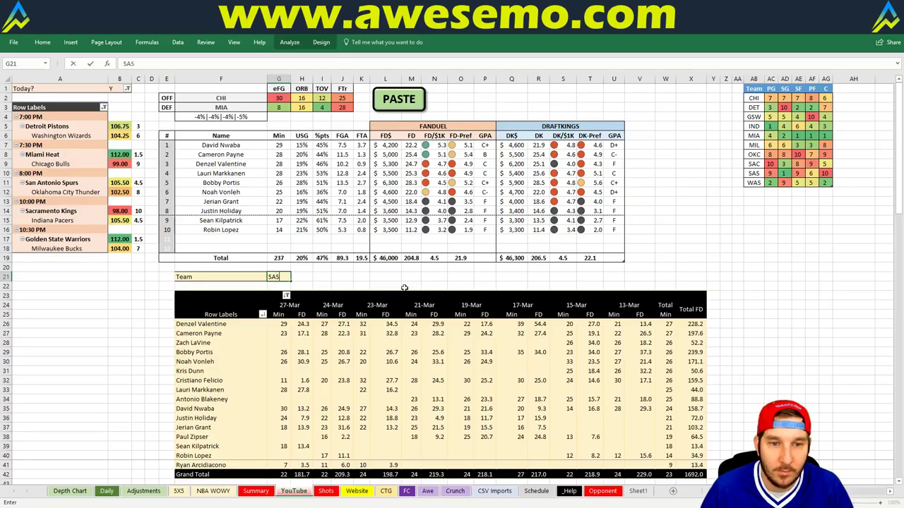
pyautogui.click(327, 271)
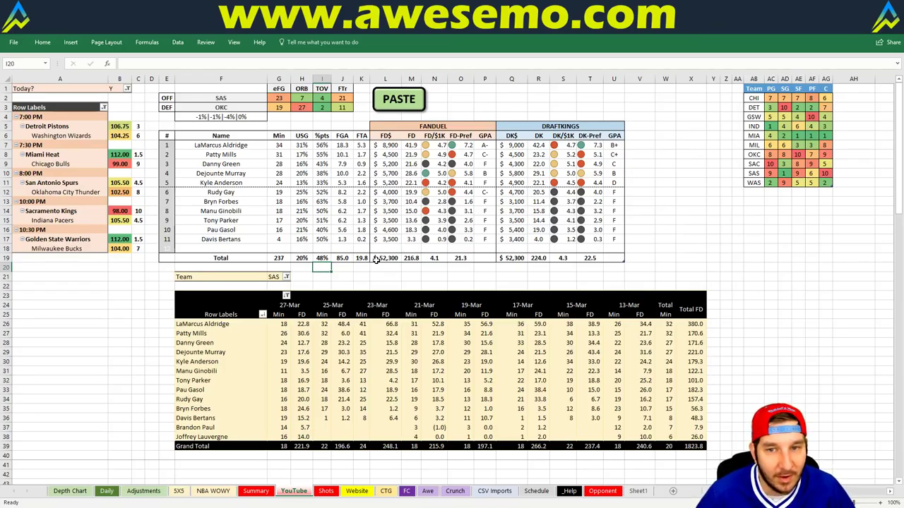
# Set the Team filter to OKC to load the Oklahoma City projections and game log.
pyautogui.press('Down')
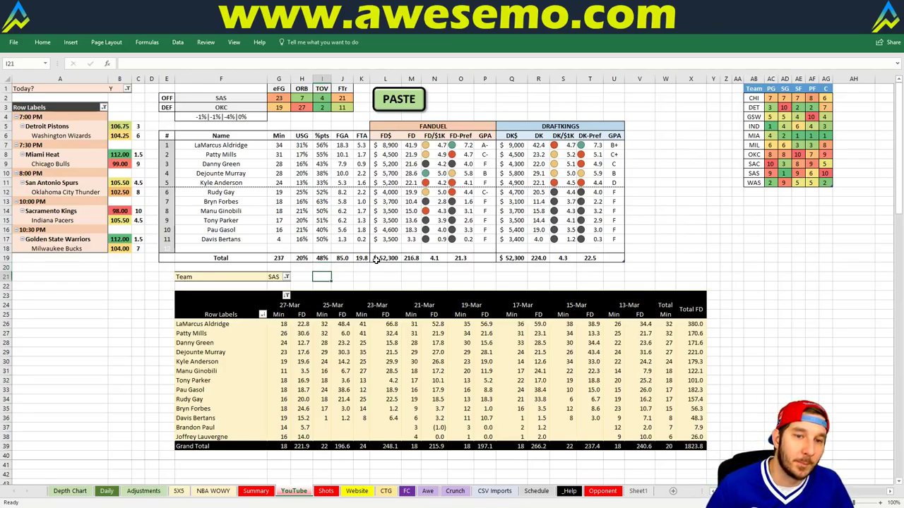
pyautogui.press('Left')
pyautogui.press('Left')
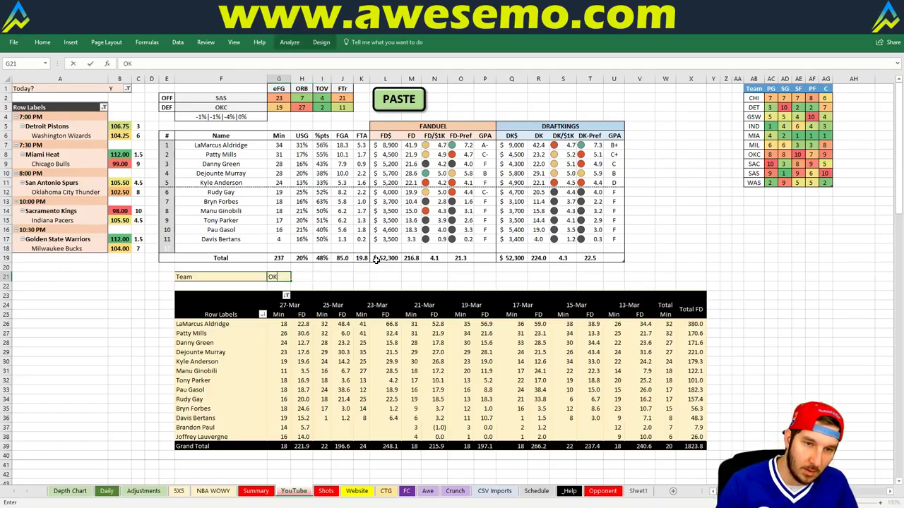
pyautogui.write('OKC')
pyautogui.press('Return')
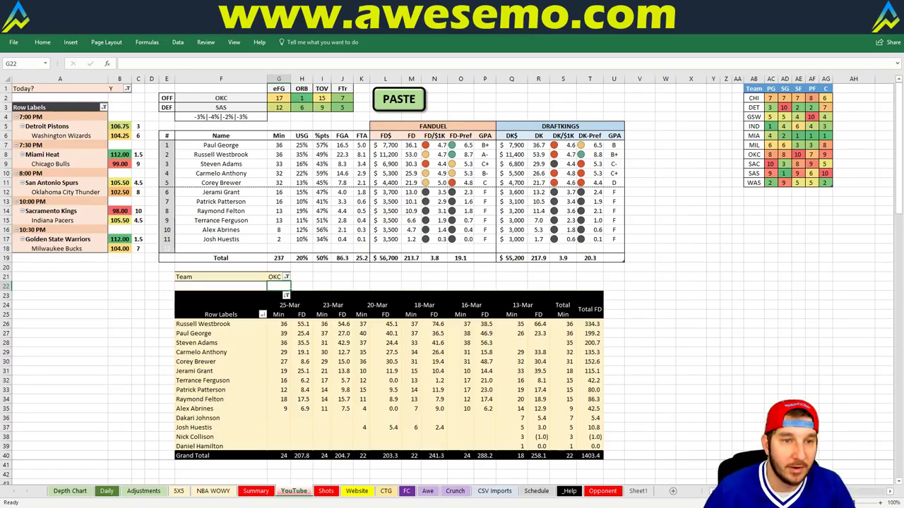
# Set the Team filter to SAC to load the Sacramento projections and game log.
pyautogui.press('Up')
pyautogui.write('SAC')
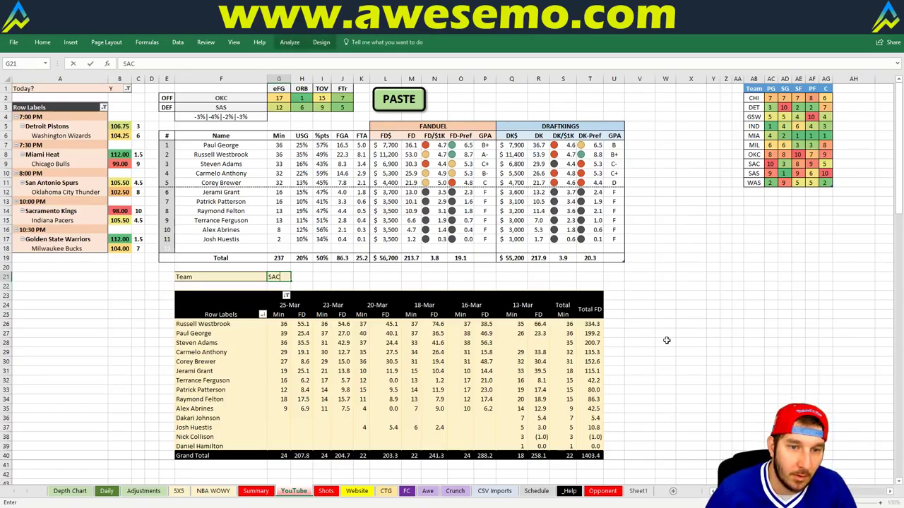
pyautogui.press('Return')
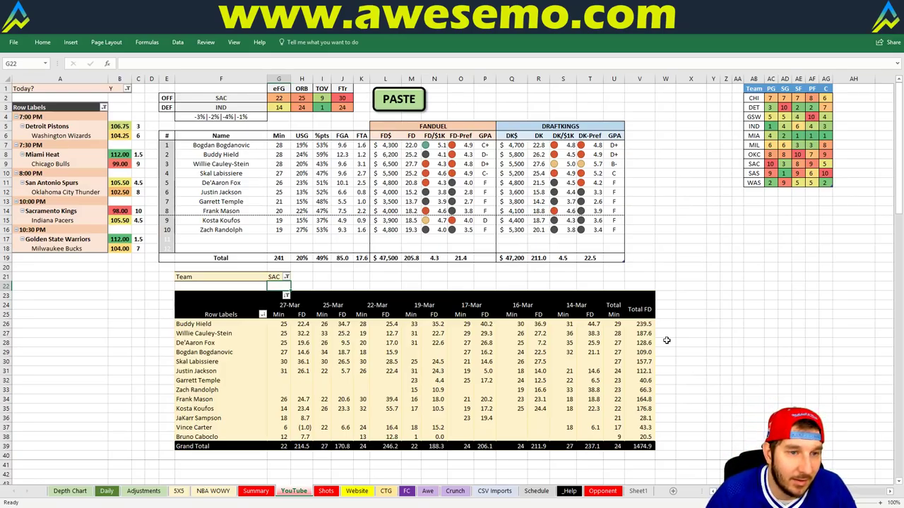
# Set the Team filter to IND to load the Indiana projections and game log.
pyautogui.press('Up')
pyautogui.write('IND')
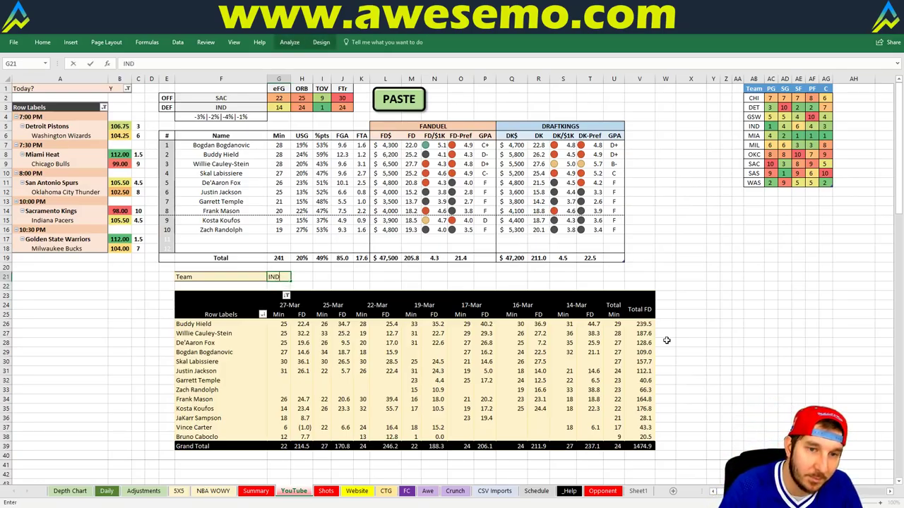
pyautogui.press('Return')
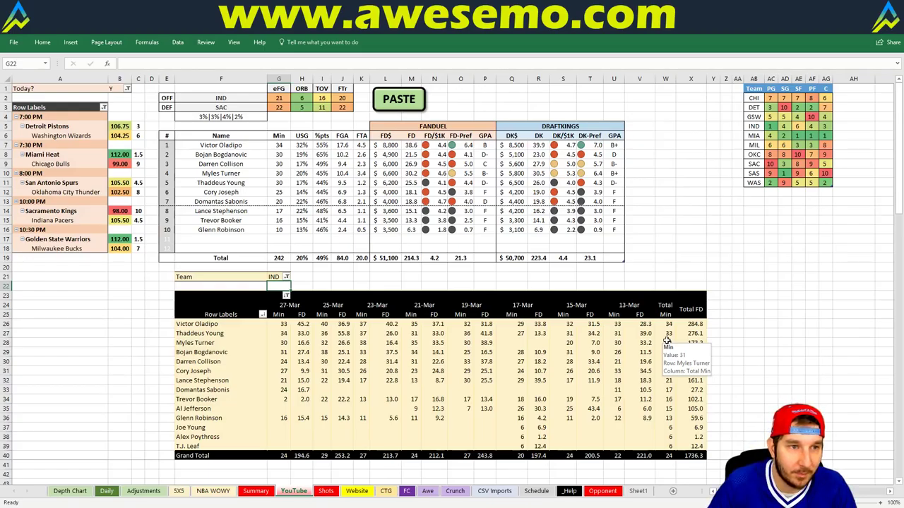
# Set the Team filter to GSW to load the Golden State projections and game log.
pyautogui.click(279, 276)
pyautogui.write('GSW')
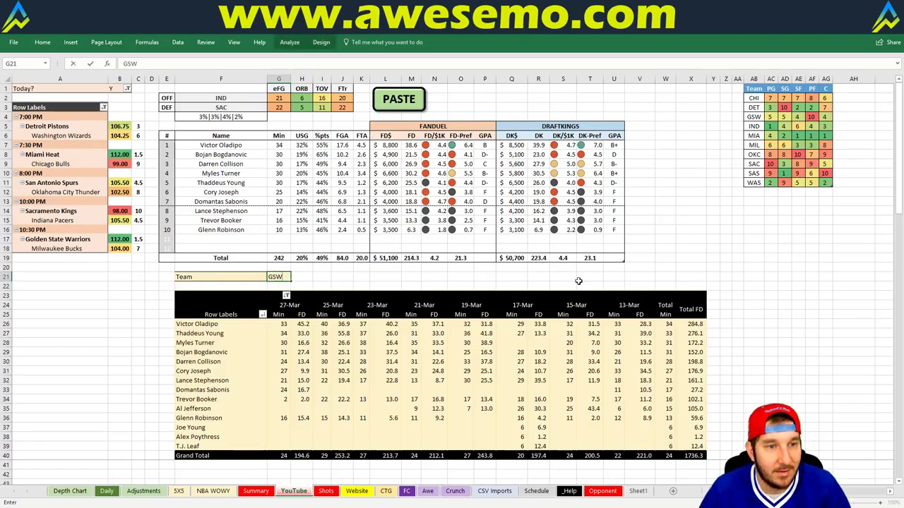
pyautogui.press('Return')
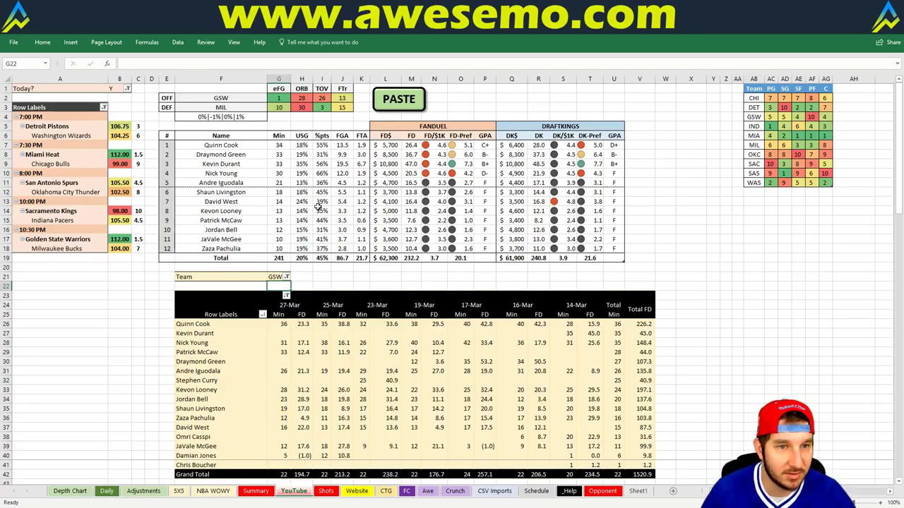
# Set the Team filter to MIL to load the Milwaukee projections and game log.
pyautogui.click(278, 276)
pyautogui.write('MIL')
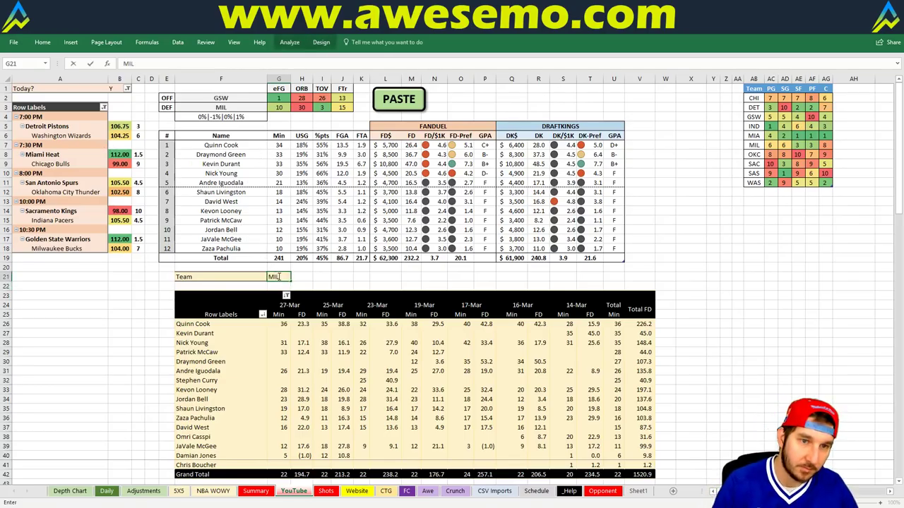
pyautogui.press('Return')
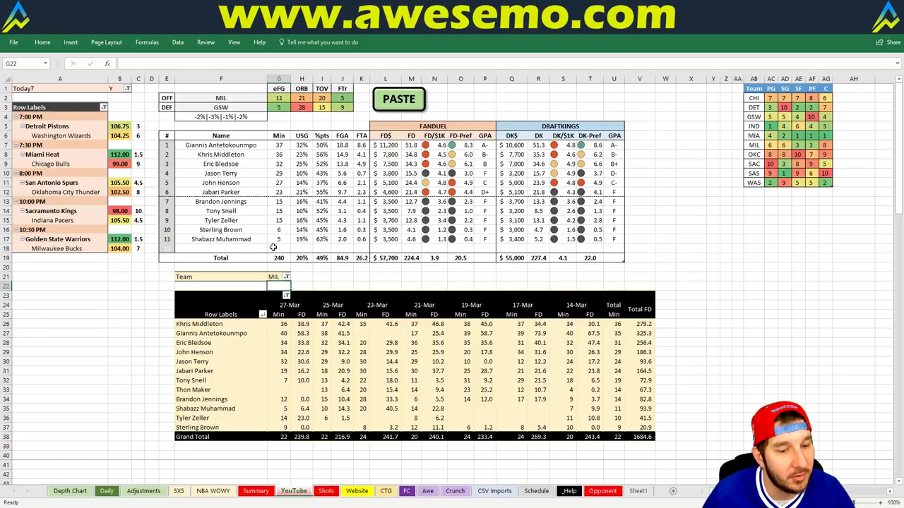
# Copy the FanDuel player projections from the Daily sheet and paste them into Fantasy Cruncher's projection upload table.
pyautogui.click(107, 490)
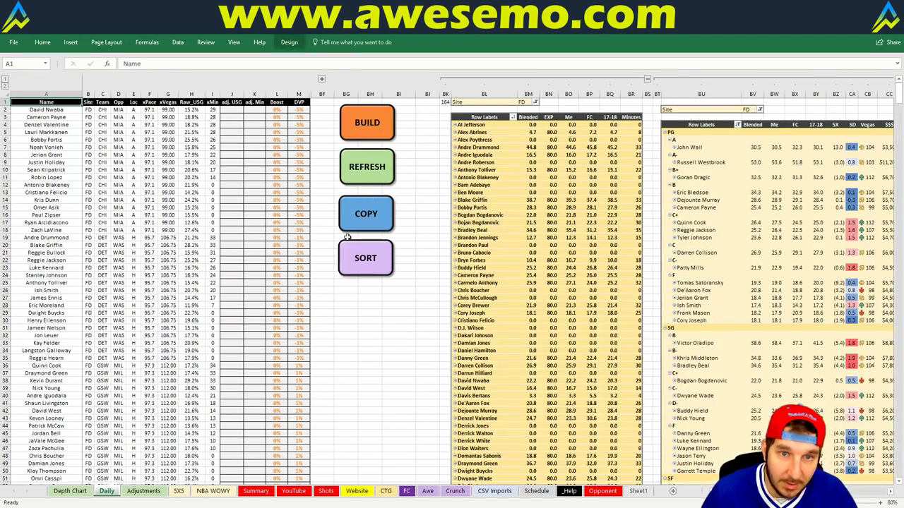
pyautogui.click(364, 215)
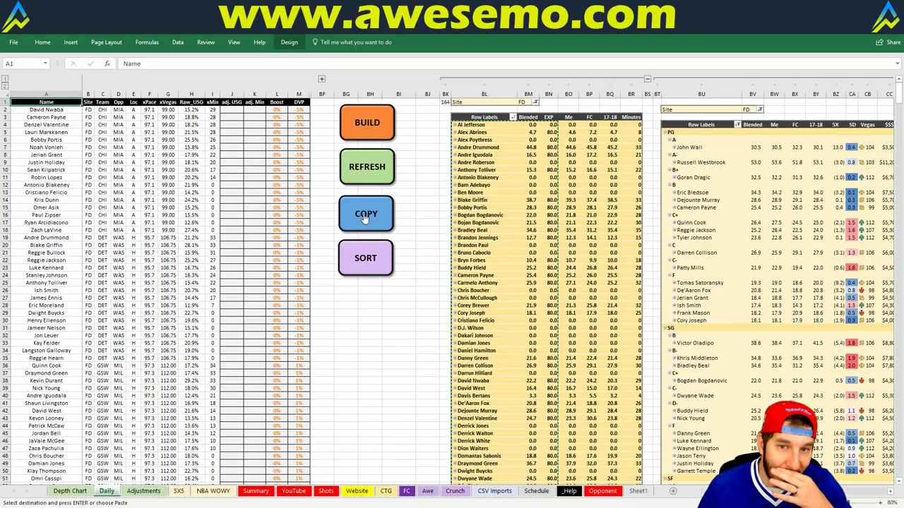
pyautogui.hotkey('alt', 'Tab')
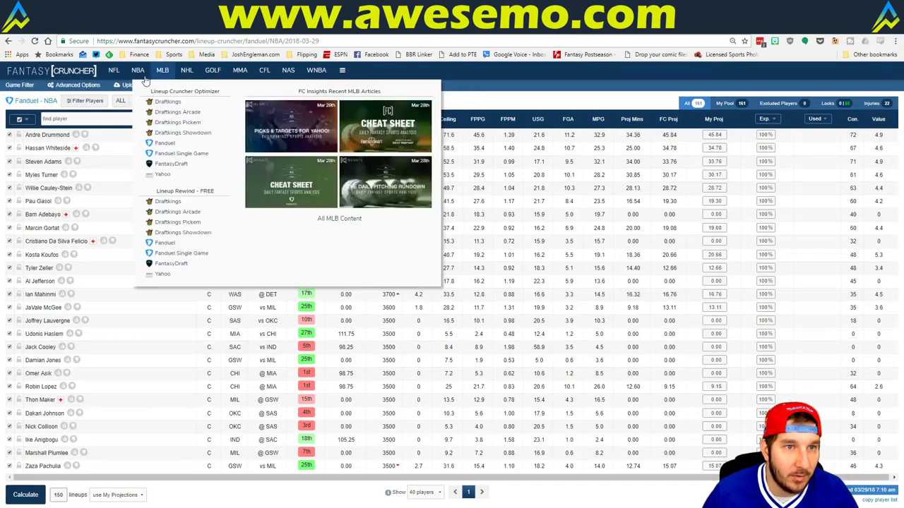
pyautogui.click(144, 84)
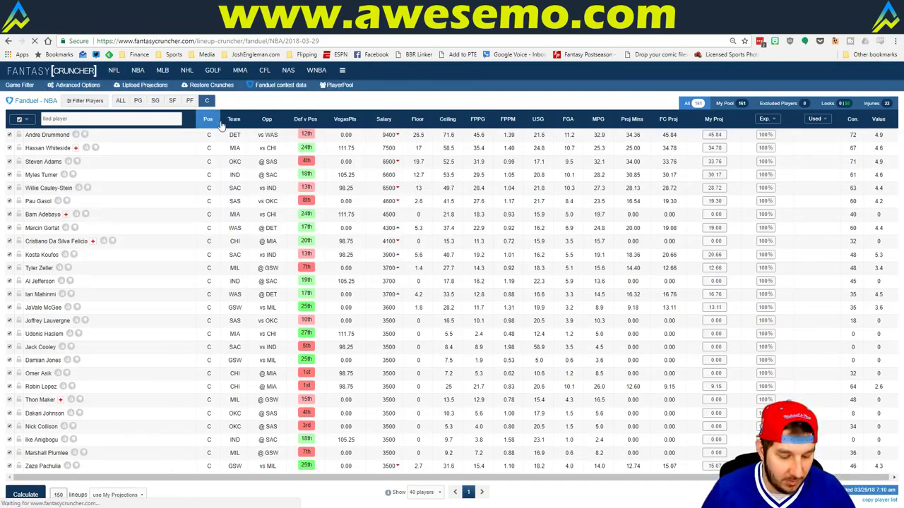
pyautogui.hotkey('ctrl', 'v')
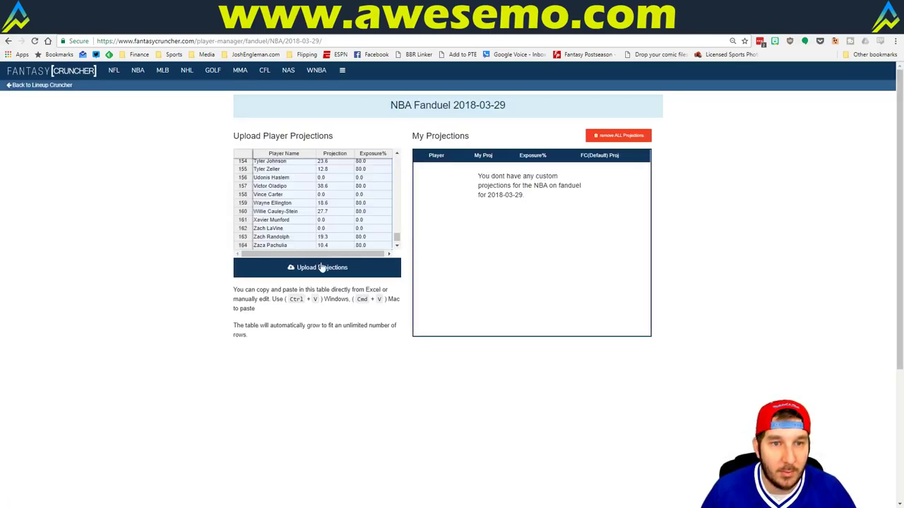
# Upload the pasted FanDuel projections, dismiss the player error notice and return to the Lineup Cruncher.
pyautogui.click(318, 268)
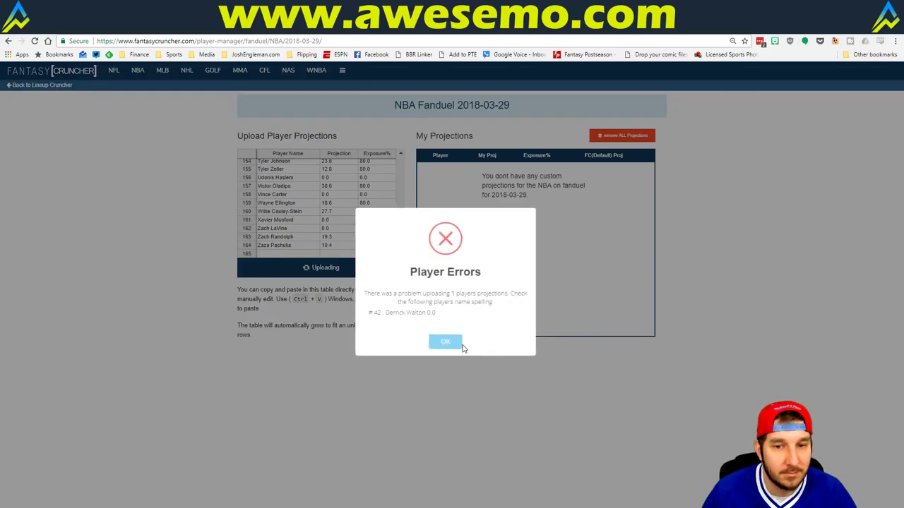
pyautogui.click(461, 345)
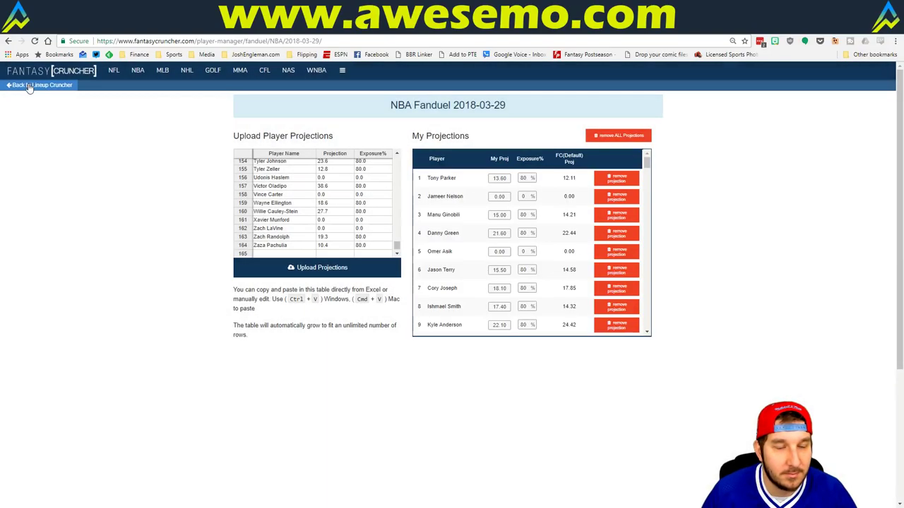
pyautogui.click(54, 88)
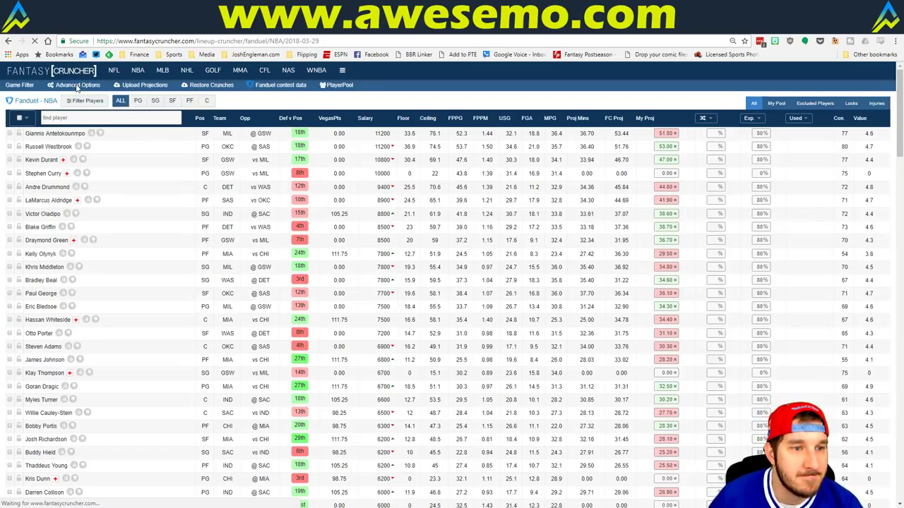
# In the advanced options, set randomness to 10% and apply the global exposure setting as Each.
pyautogui.click(76, 86)
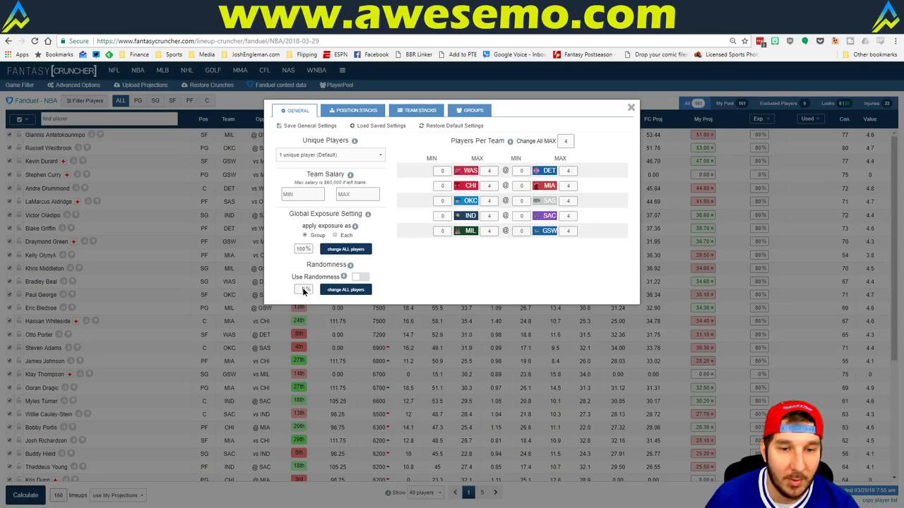
pyautogui.click(336, 236)
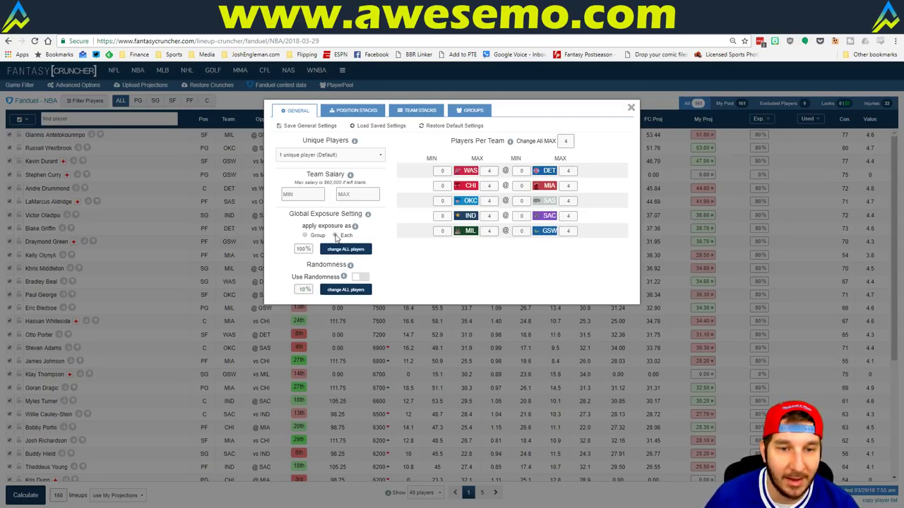
pyautogui.click(631, 108)
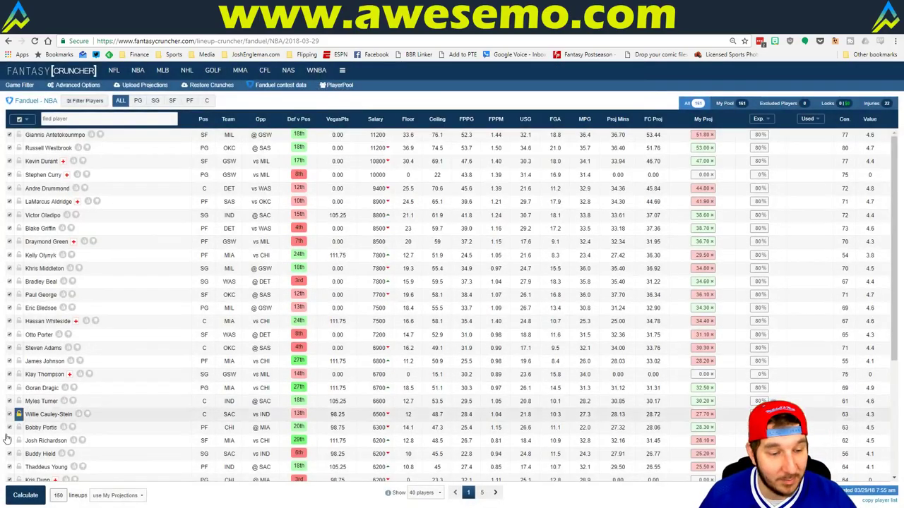
# Set the lineup count to 100, calculate lineups from My Projections and discard that crunch.
pyautogui.doubleClick(59, 495)
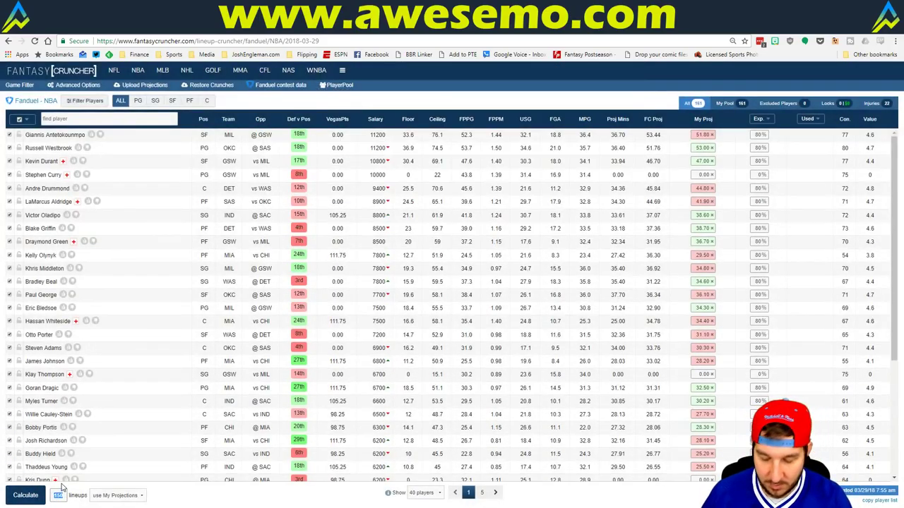
pyautogui.write('1')
pyautogui.click(26, 496)
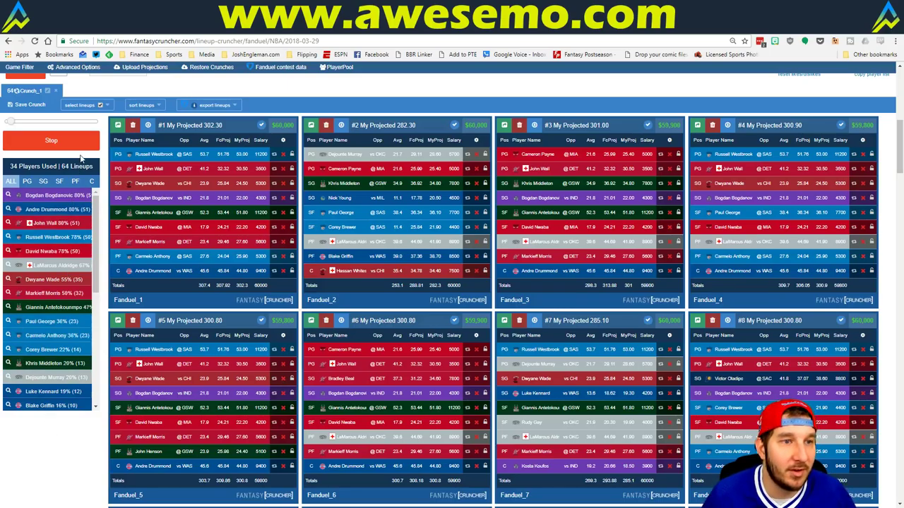
pyautogui.click(55, 91)
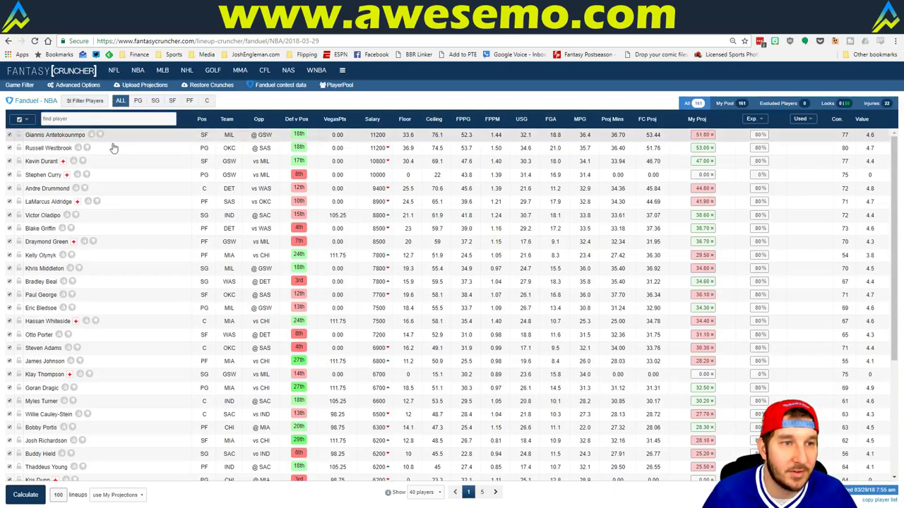
# Apply the 10% randomness to all players in the advanced options and calculate the 100 lineups again.
pyautogui.click(90, 86)
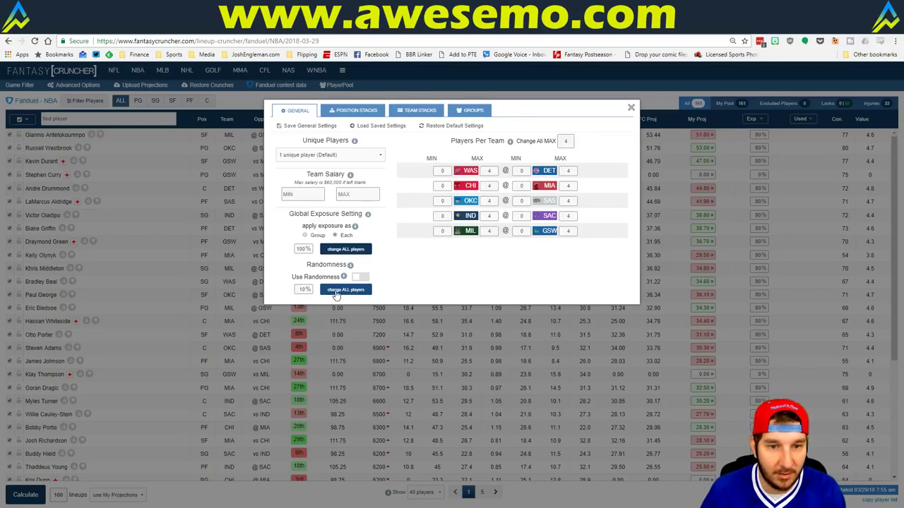
pyautogui.click(335, 296)
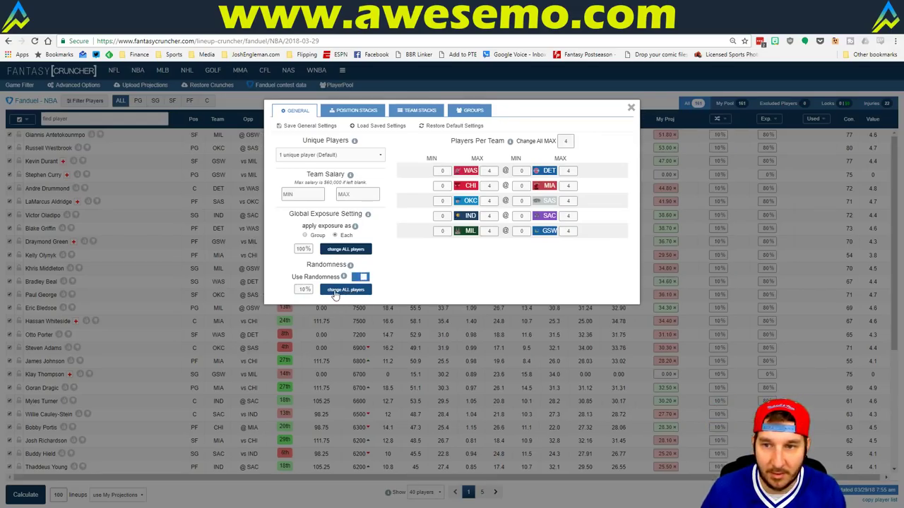
pyautogui.click(631, 107)
pyautogui.click(40, 494)
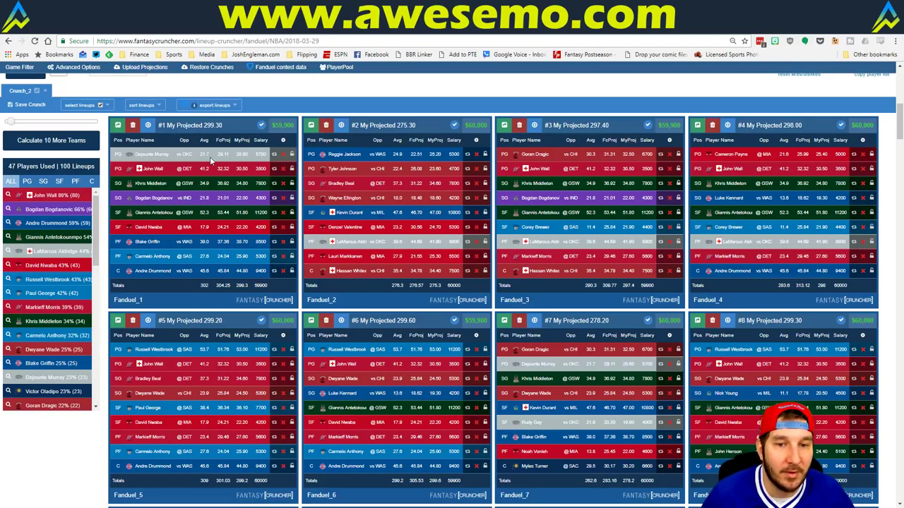
# Sort the generated FanDuel lineups by My Projected in descending order.
pyautogui.click(188, 106)
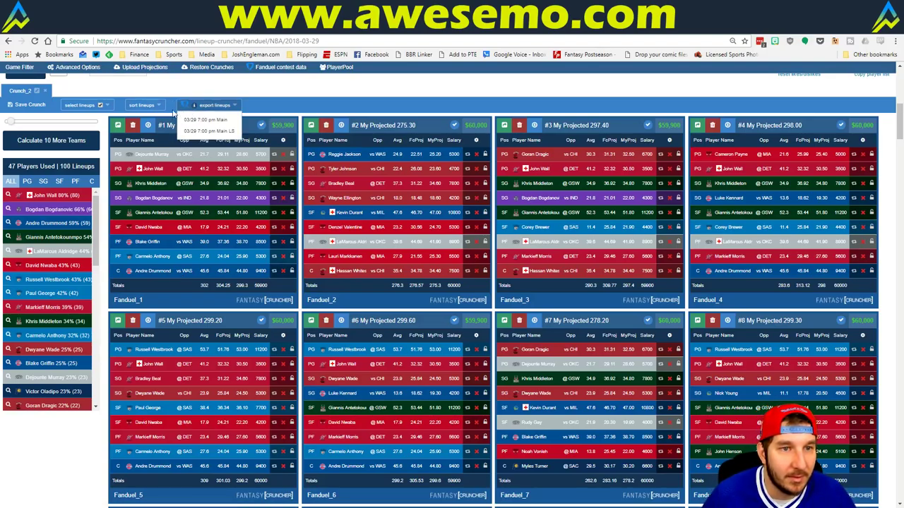
pyautogui.click(144, 105)
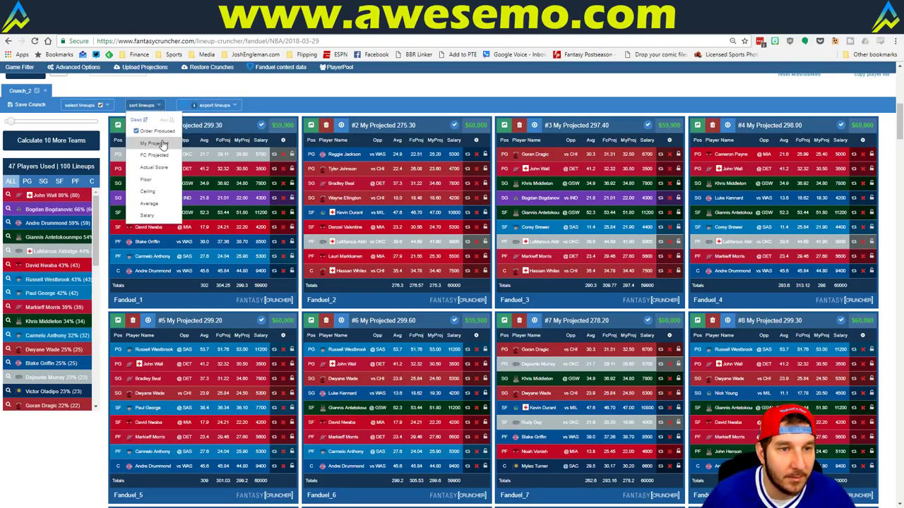
pyautogui.click(157, 144)
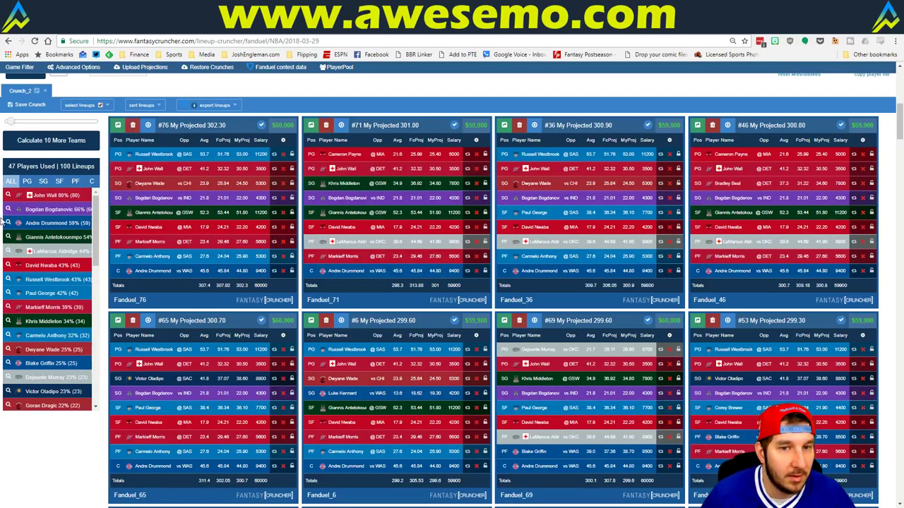
# Filter the lineups to John Wall, Russell Westbrook, Giannis Antetokounmpo and Paul George, and drop Westbrook from the filter.
pyautogui.click(8, 195)
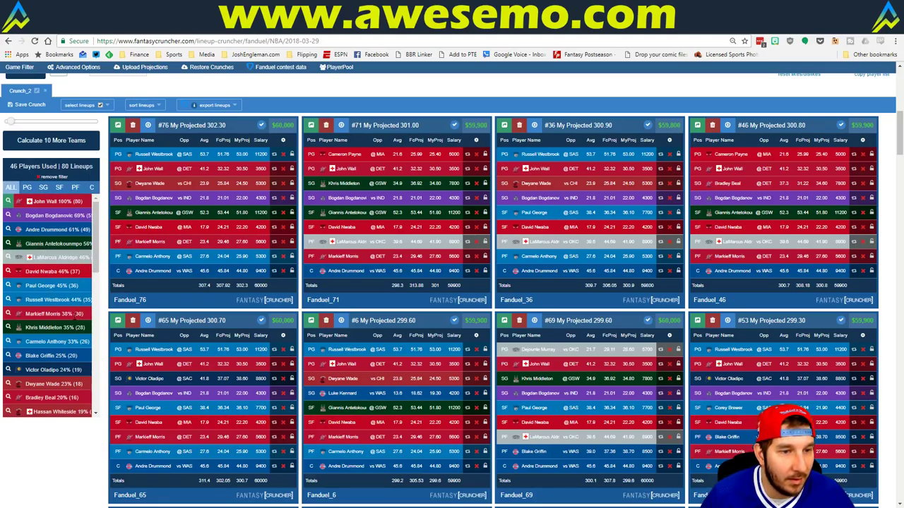
pyautogui.click(8, 300)
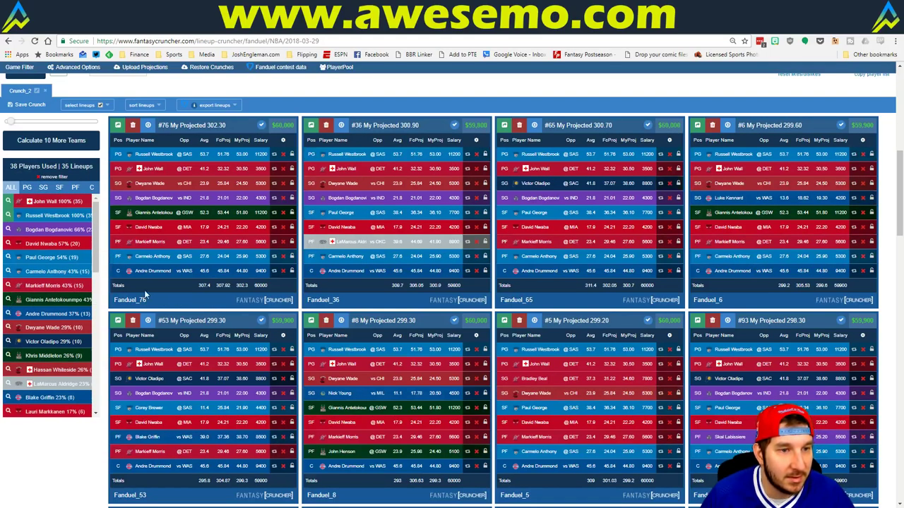
pyautogui.click(9, 299)
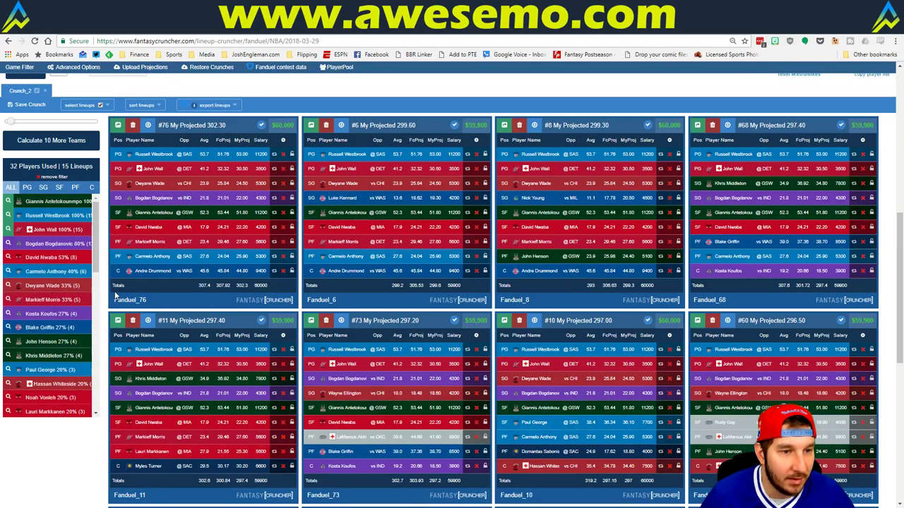
pyautogui.click(9, 370)
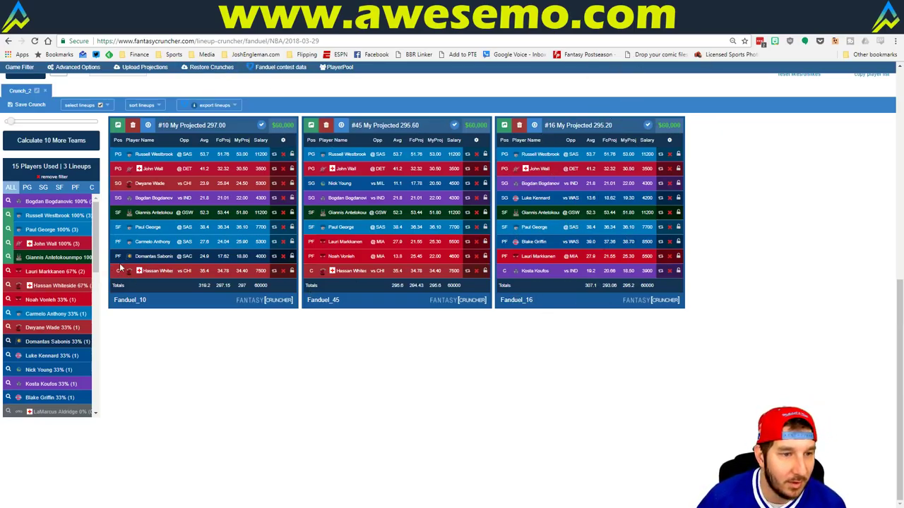
pyautogui.click(9, 215)
# Switch to the Excel workbook to review the FanDuel and DraftKings tables on the Daily sheet, and return to Fantasy Cruncher.
pyautogui.hotkey('alt', 'Tab')
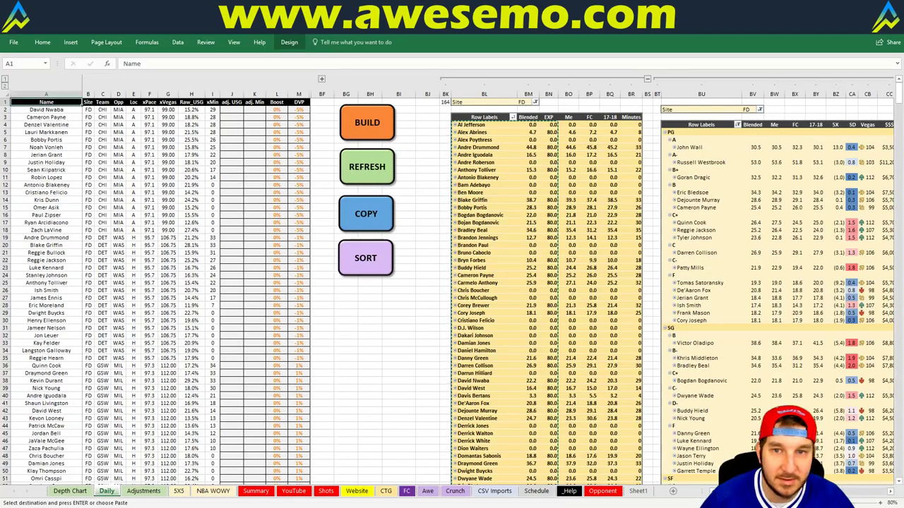
pyautogui.hscroll(3, 487, 282)
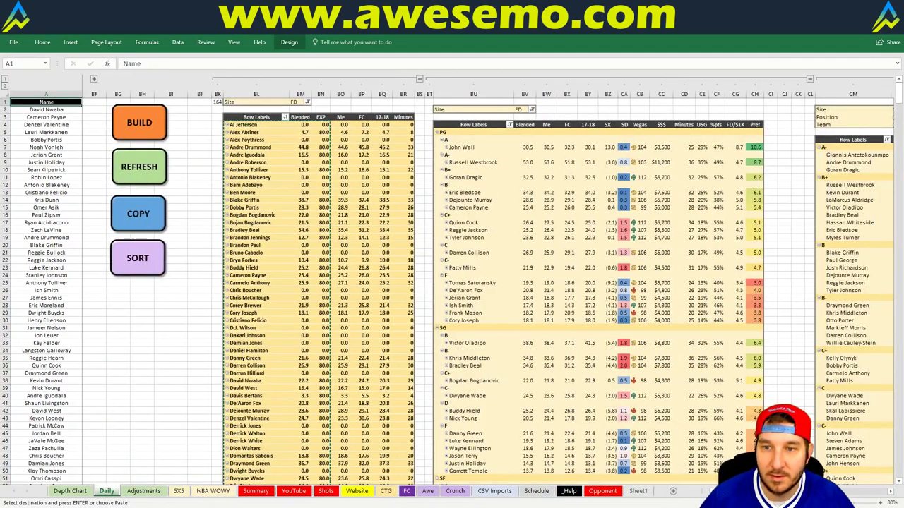
pyautogui.hscroll(3, 487, 283)
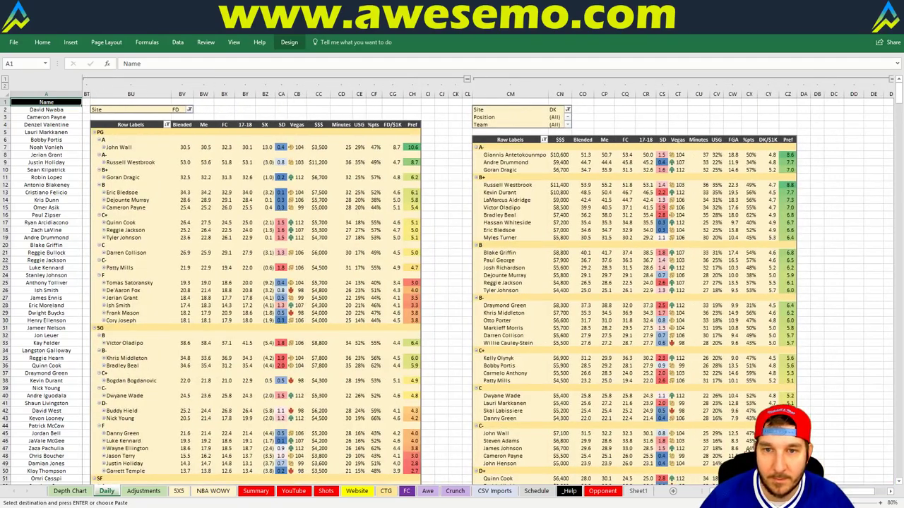
pyautogui.press('super+Tab')
pyautogui.click(478, 154)
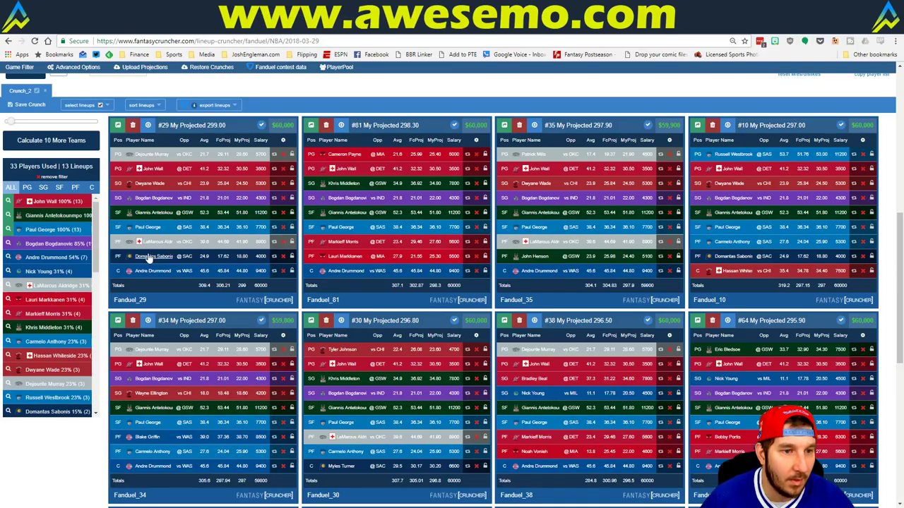
# List only the centers used, clear the player filters and show the lineups containing Steven Adams.
pyautogui.click(91, 187)
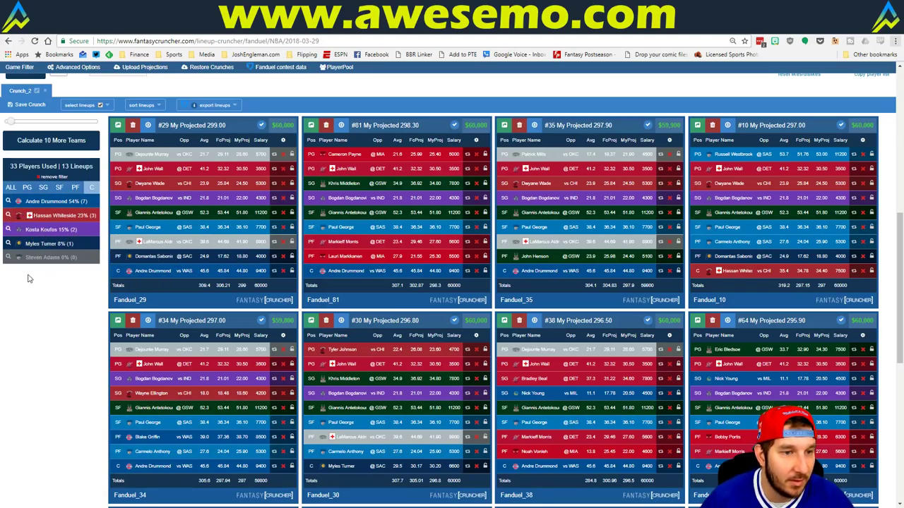
pyautogui.click(54, 178)
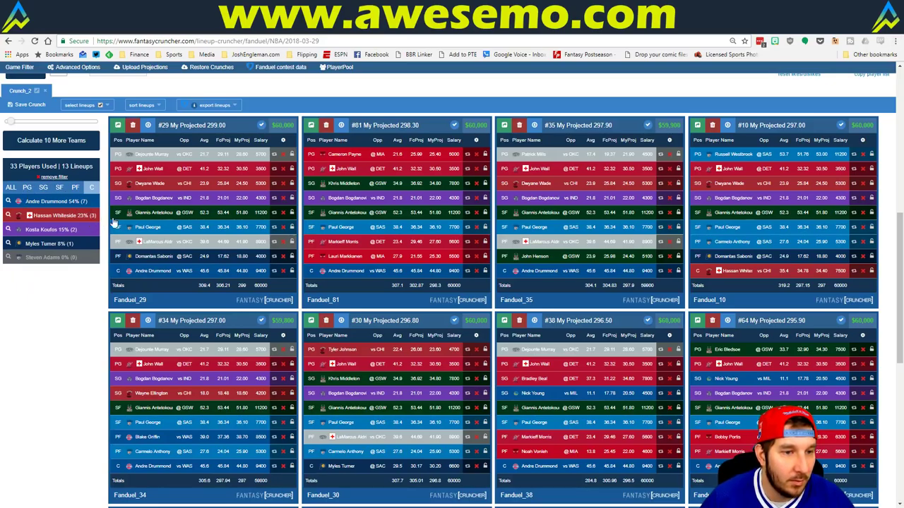
pyautogui.click(11, 253)
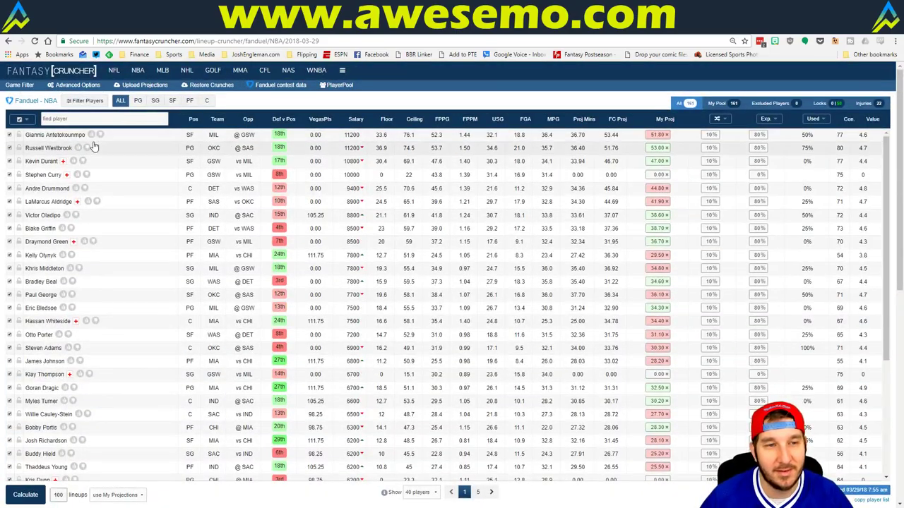
# Open the NBA DraftKings lineup optimizer and its projection upload page.
pyautogui.moveTo(122, 74)
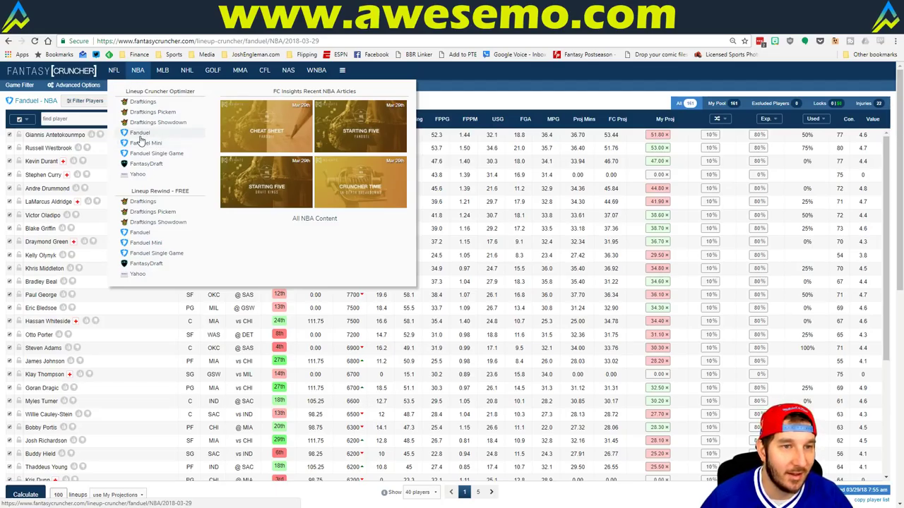
pyautogui.click(151, 103)
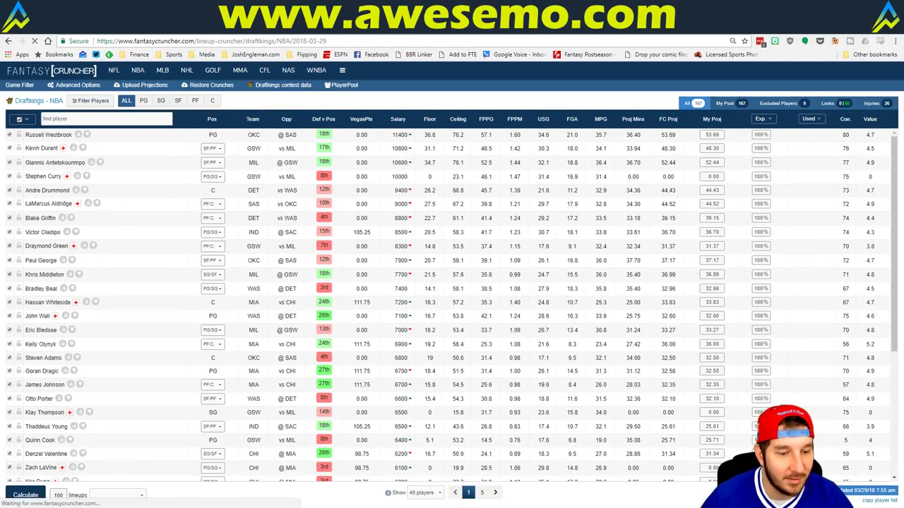
pyautogui.hotkey('alt', 'Tab')
pyautogui.hotkey('alt', 'Tab')
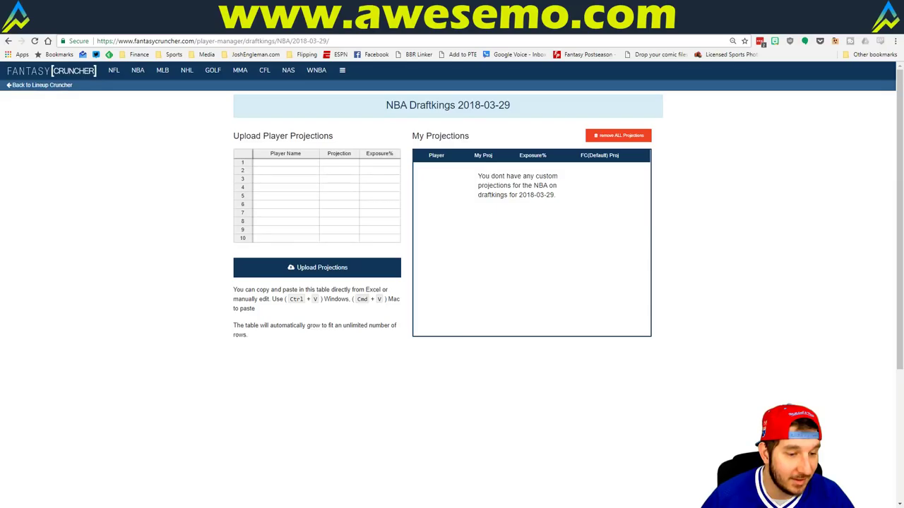
# Copy the player projections from the Daily sheet in Excel and paste them into Fantasy Cruncher's DraftKings upload table.
pyautogui.hotkey('alt', 'Tab')
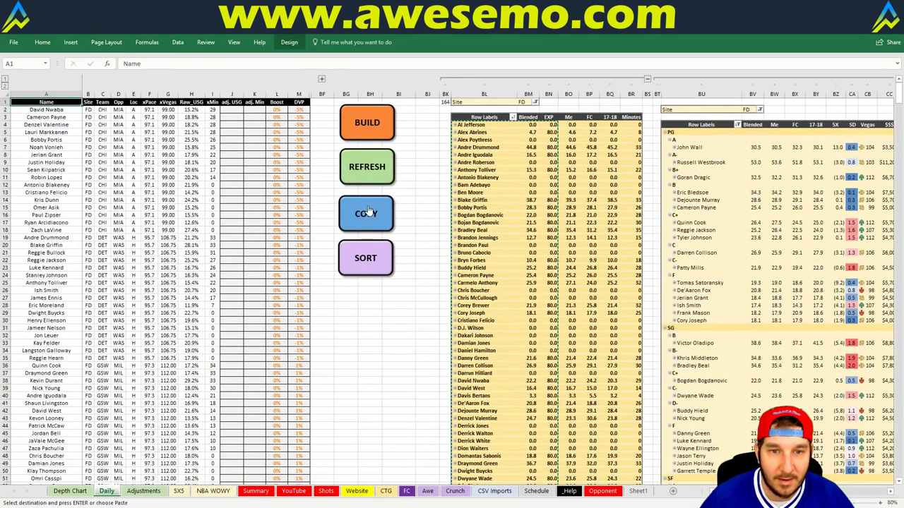
pyautogui.click(369, 211)
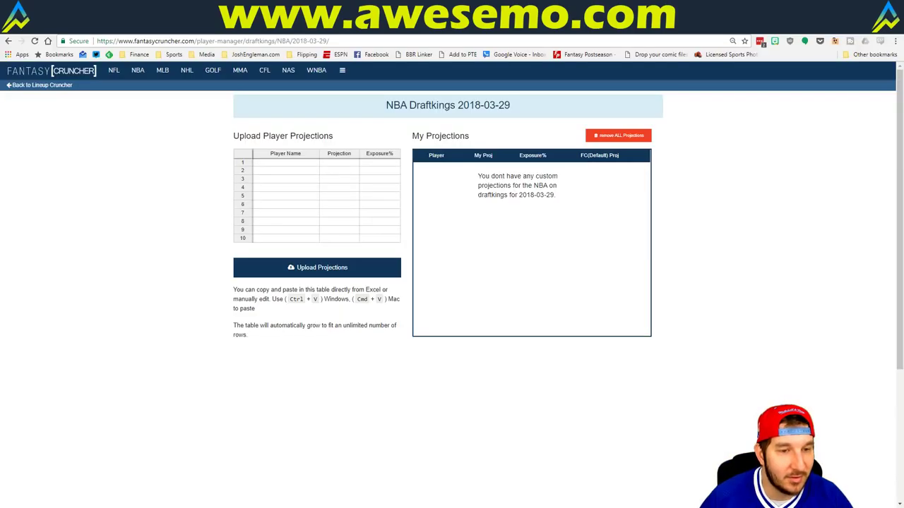
pyautogui.hotkey('alt', 'Tab')
pyautogui.click(280, 165)
pyautogui.hotkey('ctrl', 'v')
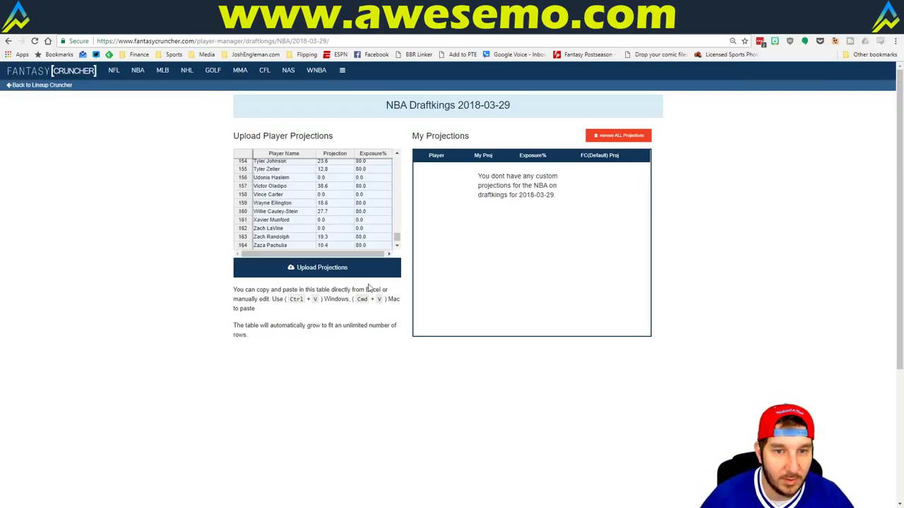
# Upload the pasted DraftKings projections, dismiss the player error notice and return to the Lineup Cruncher.
pyautogui.click(367, 269)
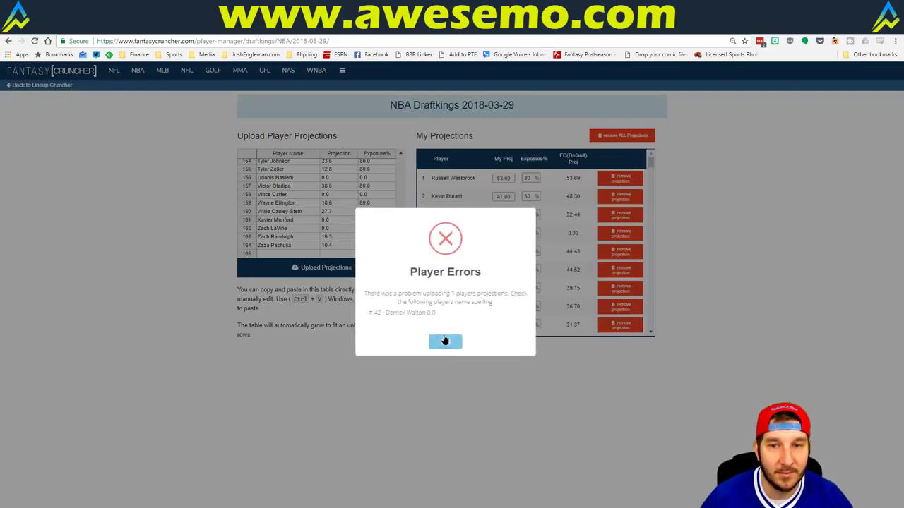
pyautogui.click(443, 339)
pyautogui.click(44, 84)
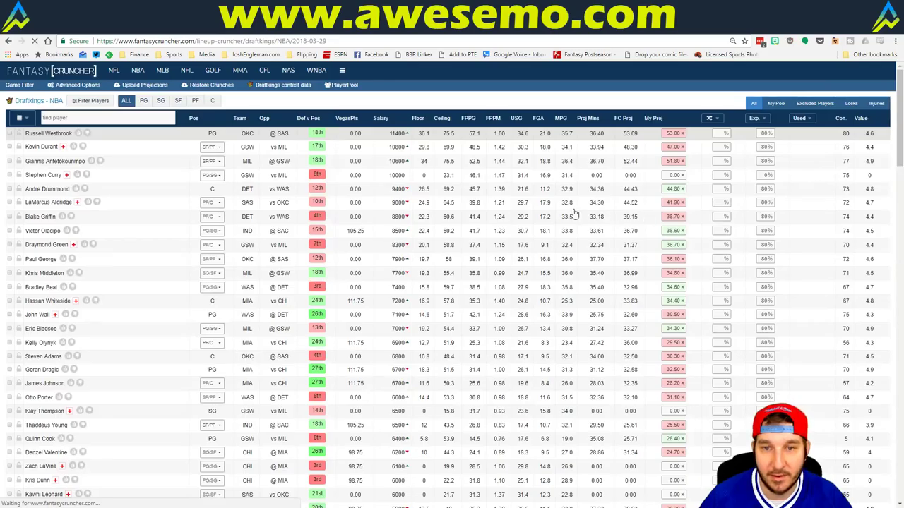
# Enable randomness in the advanced options and apply 10% randomness to all players.
pyautogui.click(80, 86)
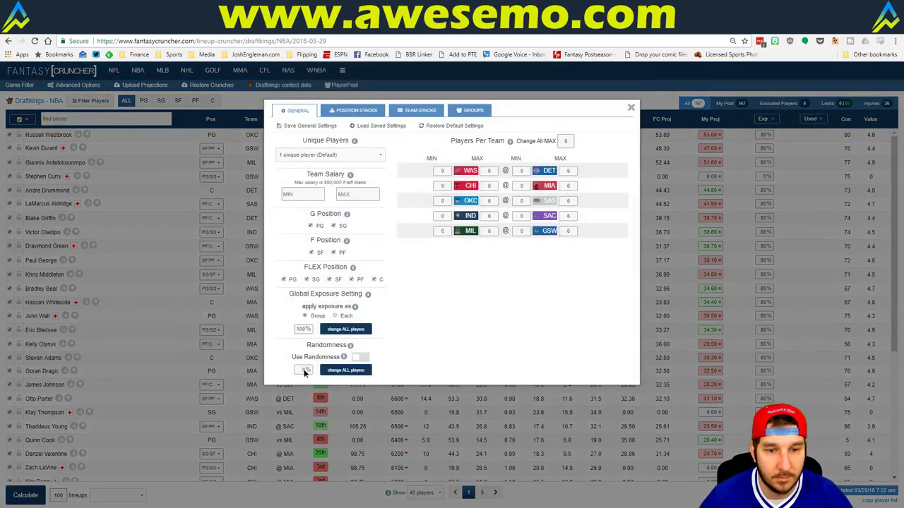
pyautogui.write('10')
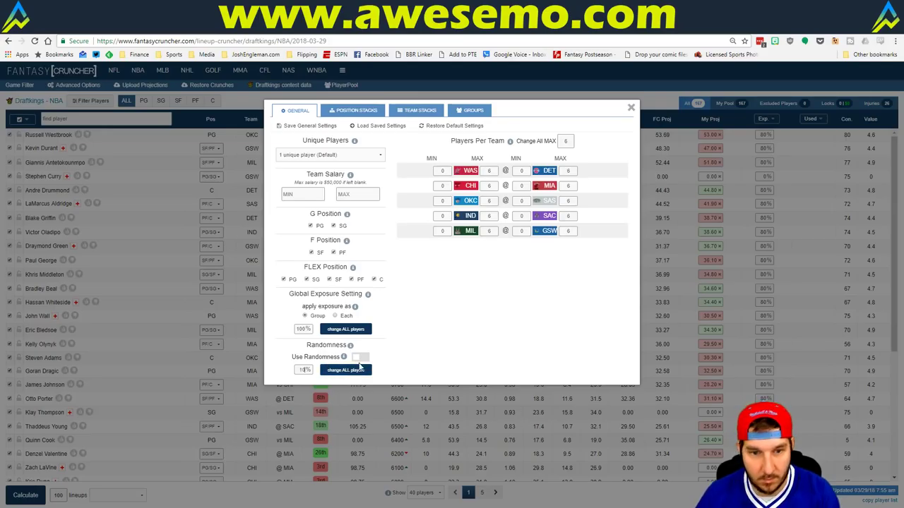
pyautogui.click(362, 376)
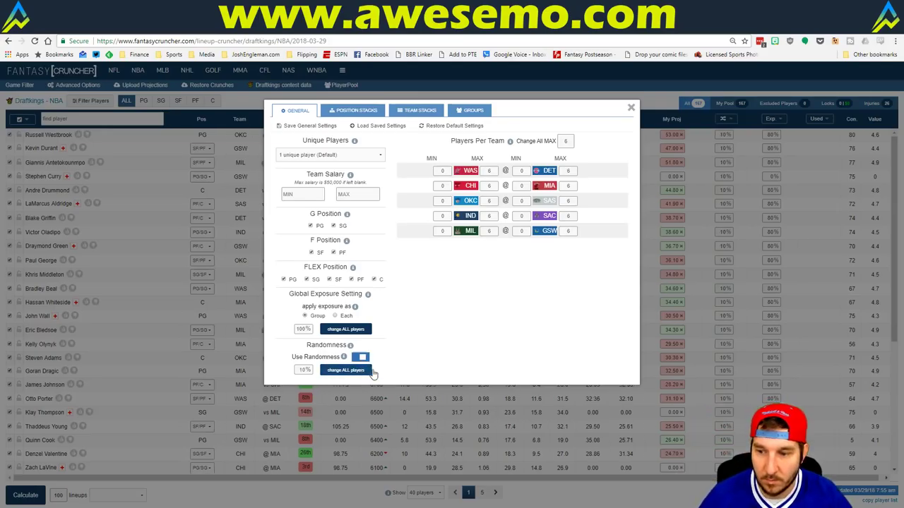
pyautogui.click(632, 110)
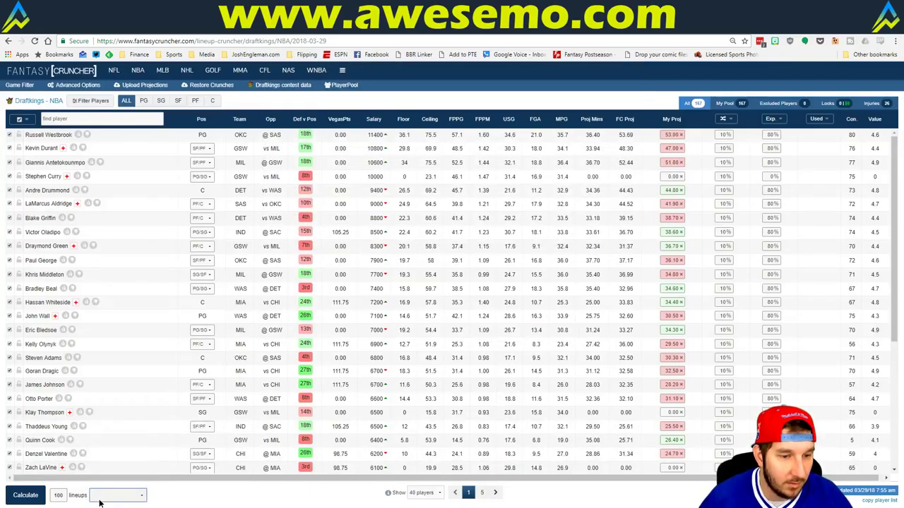
# Generate 100 DraftKings lineups using My Projections.
pyautogui.click(99, 498)
pyautogui.click(115, 457)
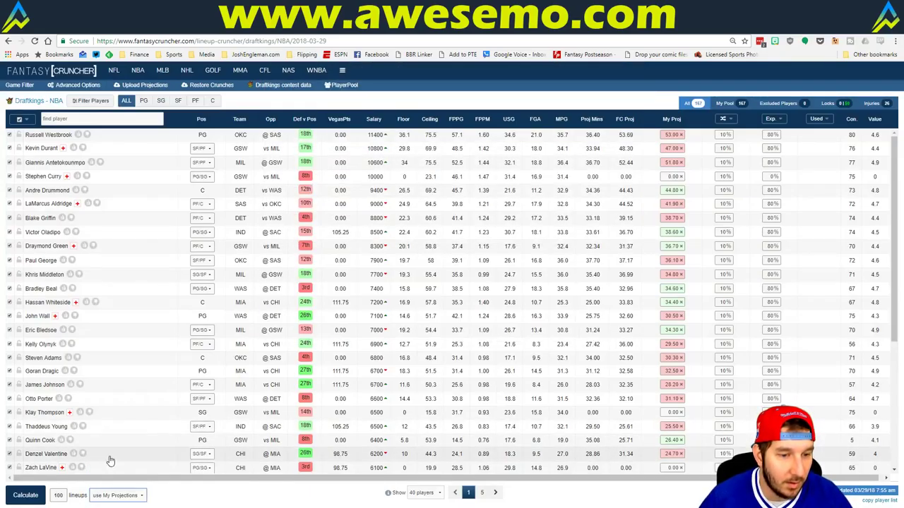
pyautogui.click(25, 495)
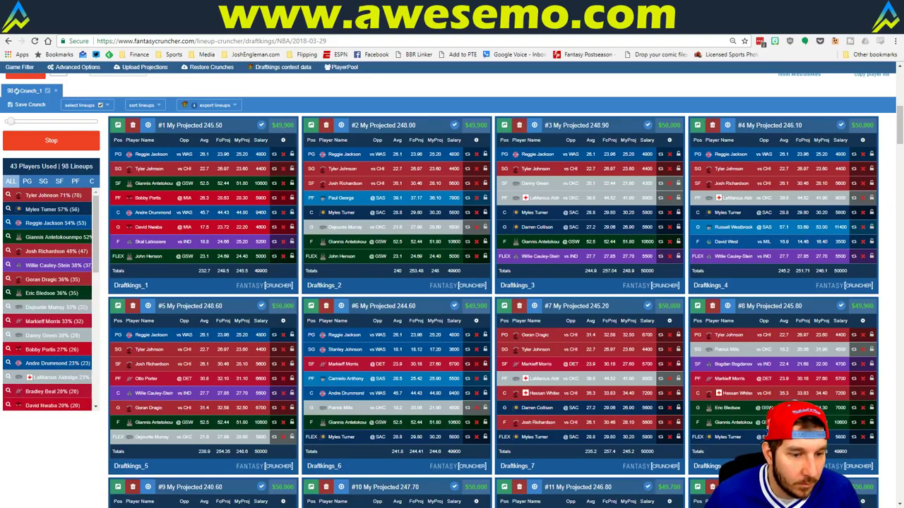
# Check the graded DraftKings player table on the Daily sheet in Excel, and return to the generated lineups in Fantasy Cruncher.
pyautogui.hotkey('alt', 'Tab')
pyautogui.hscroll(10, 452, 282)
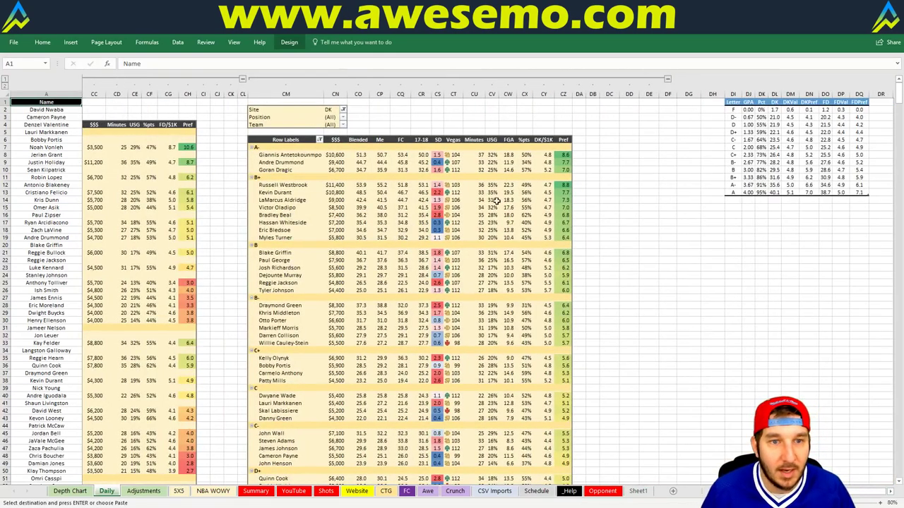
pyautogui.click(287, 193)
pyautogui.rightClick(287, 193)
pyautogui.press('Escape')
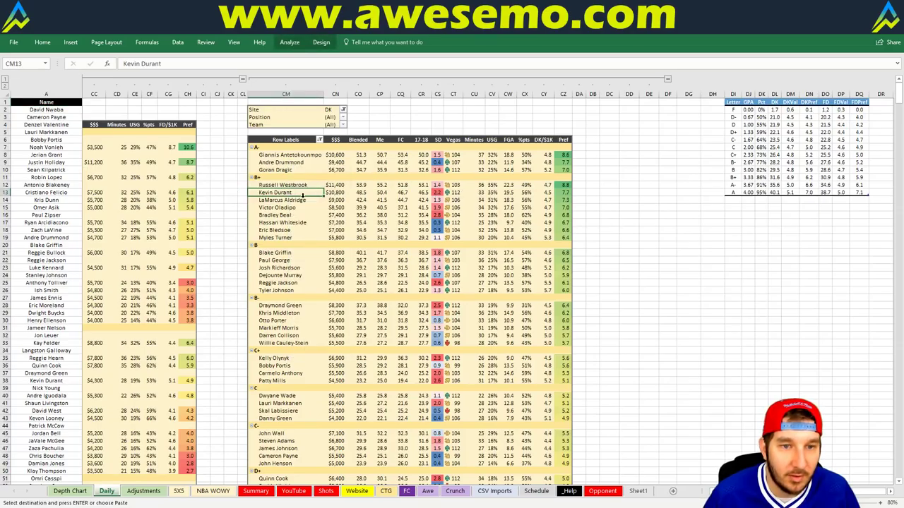
pyautogui.hotkey('alt', 'Tab')
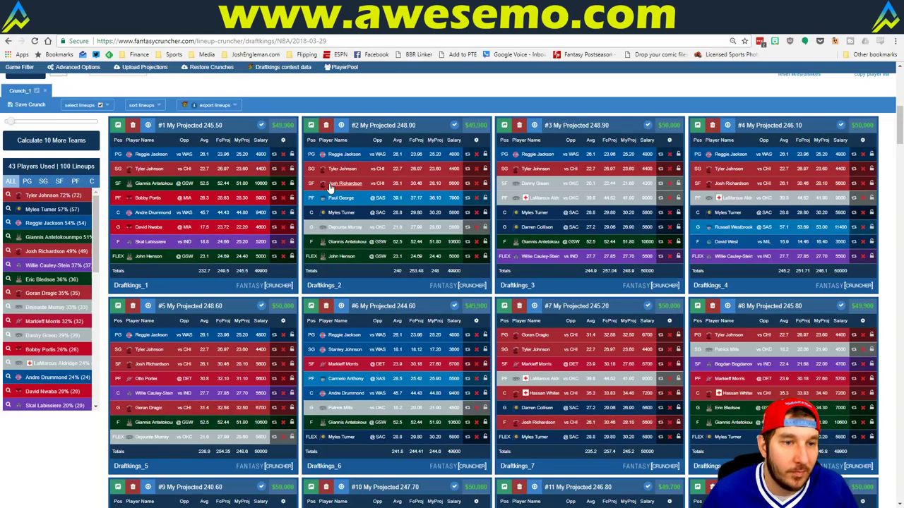
# Show only the lineups containing Giannis Antetokounmpo and compare them with the graded player table in Excel.
pyautogui.click(8, 238)
pyautogui.hotkey('alt', 'Tab')
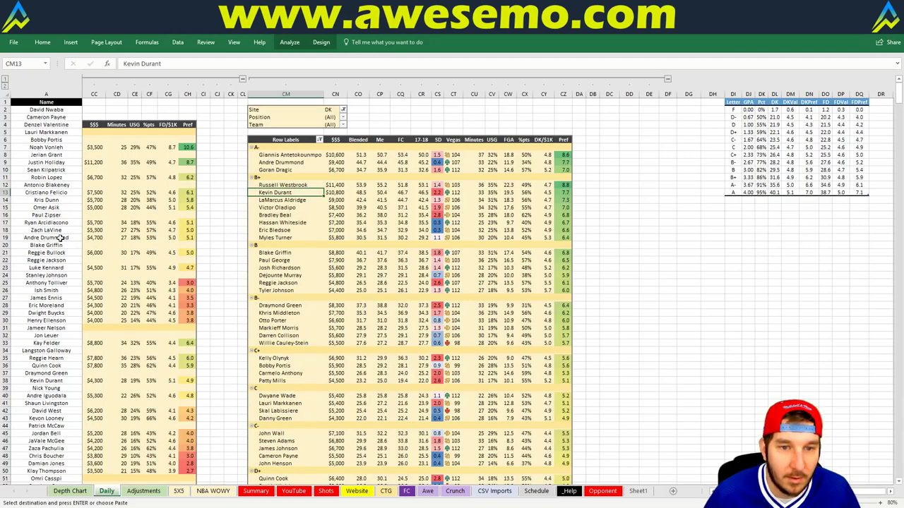
pyautogui.hotkey('alt', 'Tab')
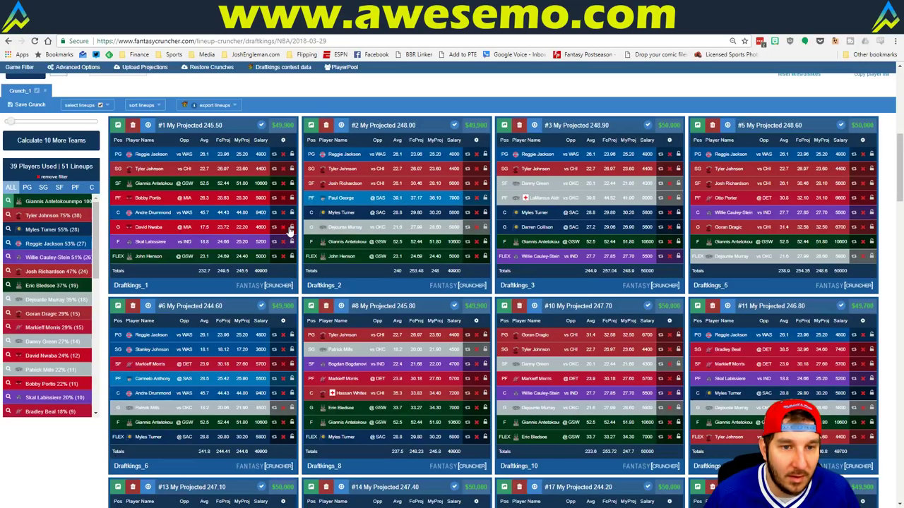
pyautogui.hotkey('alt', 'Tab')
pyautogui.hotkey('alt', 'Tab')
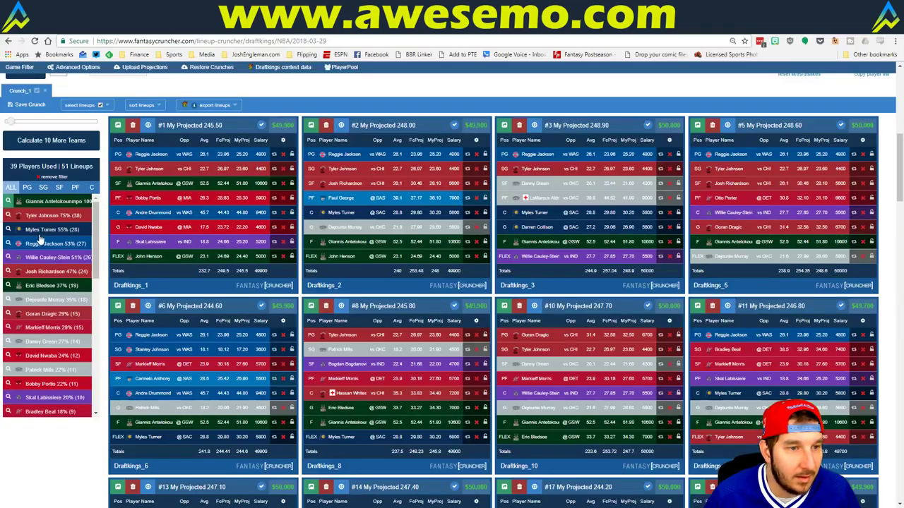
# Narrow the lineups further to those with Eric Bledsoe and Tyler Johnson, checking both against the Excel player grades.
pyautogui.click(9, 286)
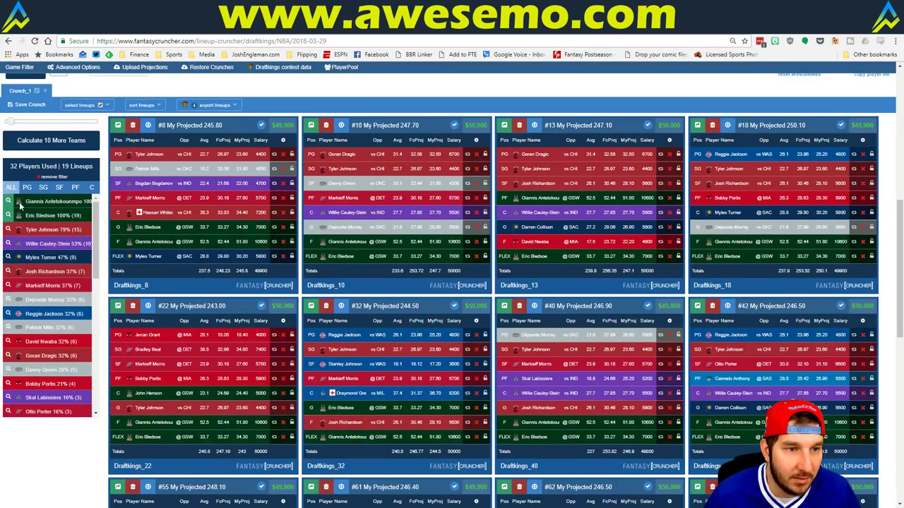
pyautogui.hotkey('alt', 'Tab')
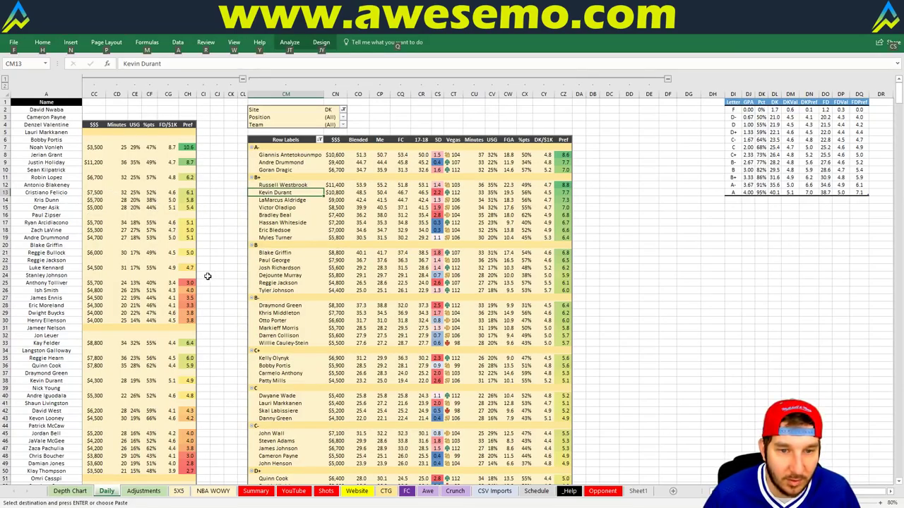
pyautogui.hotkey('alt', 'Tab')
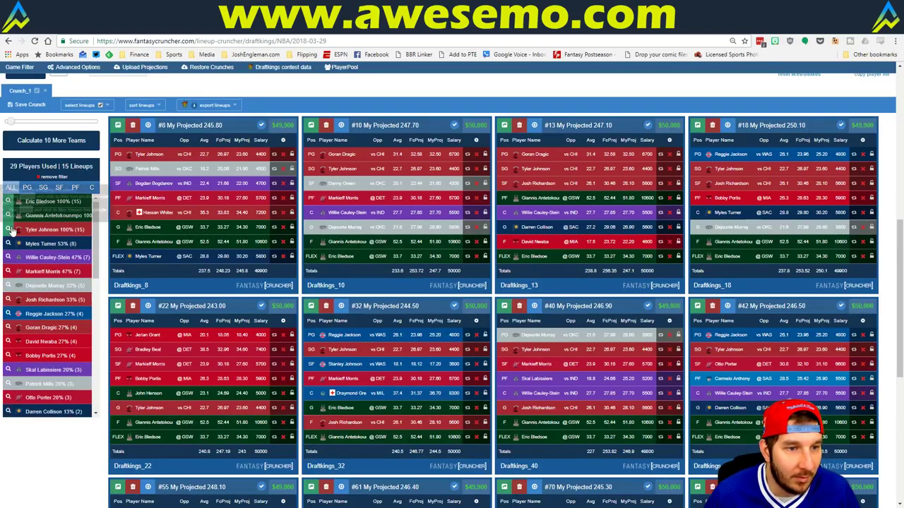
pyautogui.hotkey('alt', 'Tab')
pyautogui.hotkey('alt', 'Tab')
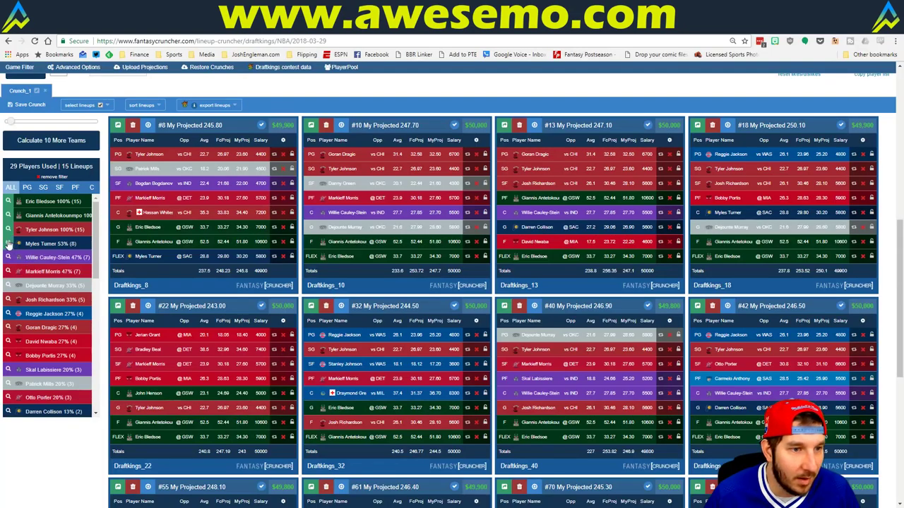
# Add Myles Turner and Dejounte Murray to the lineup filter, consulting the Excel player grades between the two choices.
pyautogui.click(9, 244)
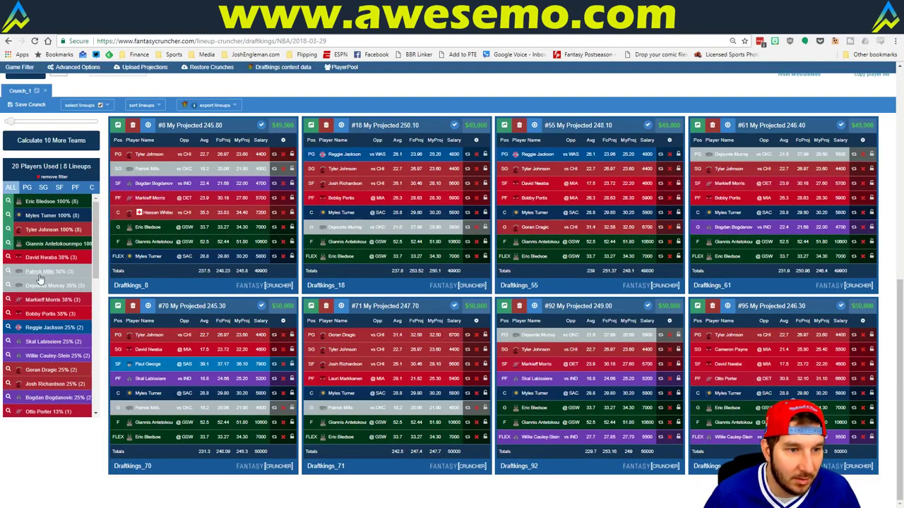
pyautogui.hotkey('alt', 'Tab')
pyautogui.hotkey('alt', 'Tab')
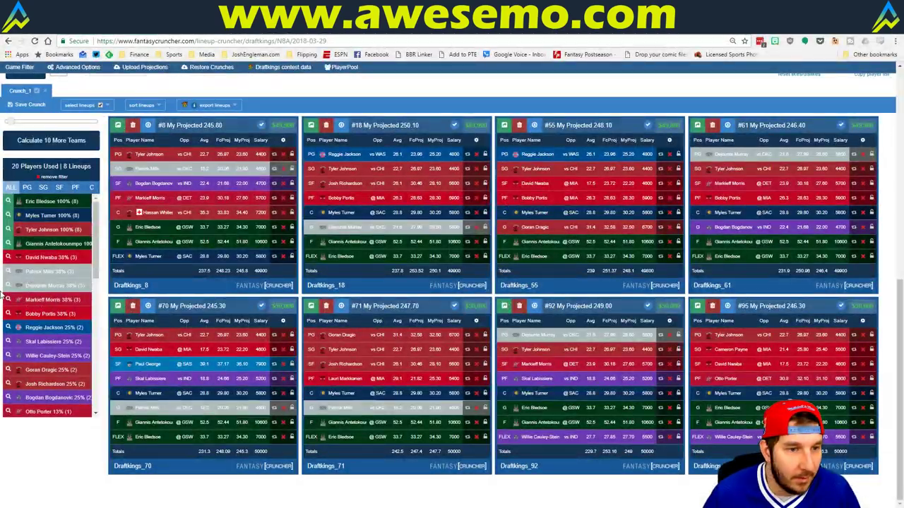
pyautogui.click(8, 285)
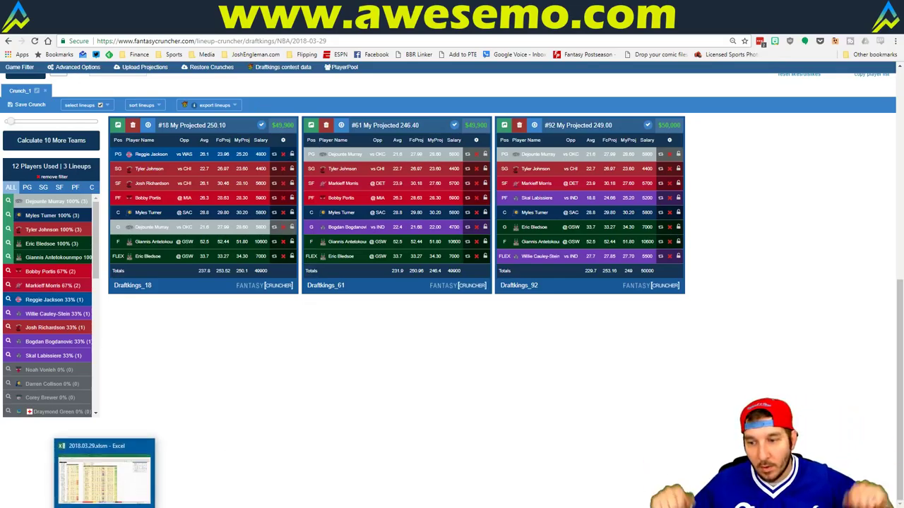
# Switch to the Excel workbook and open the YouTube sheet.
pyautogui.click(106, 470)
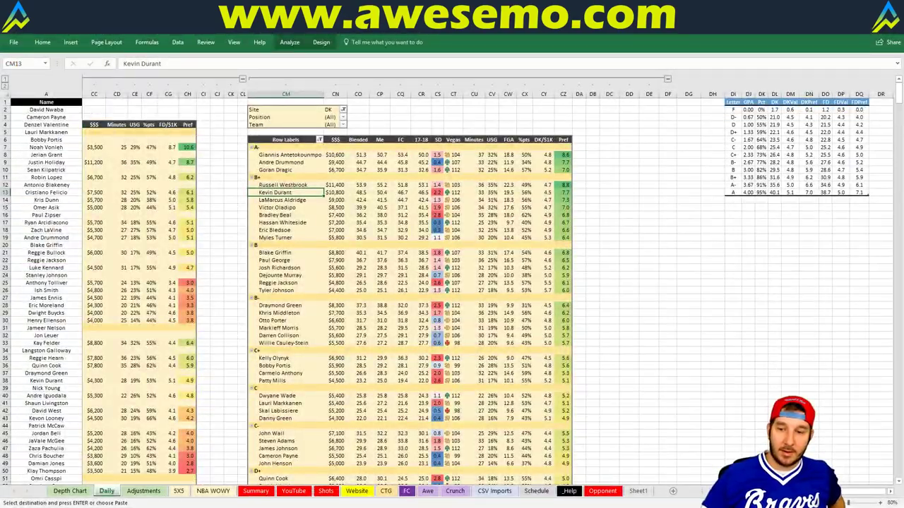
pyautogui.click(293, 491)
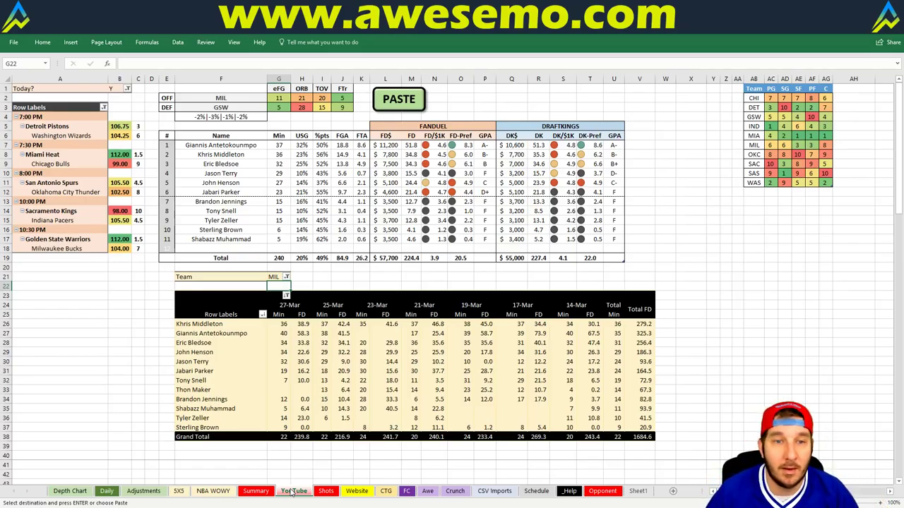
pyautogui.click(169, 323)
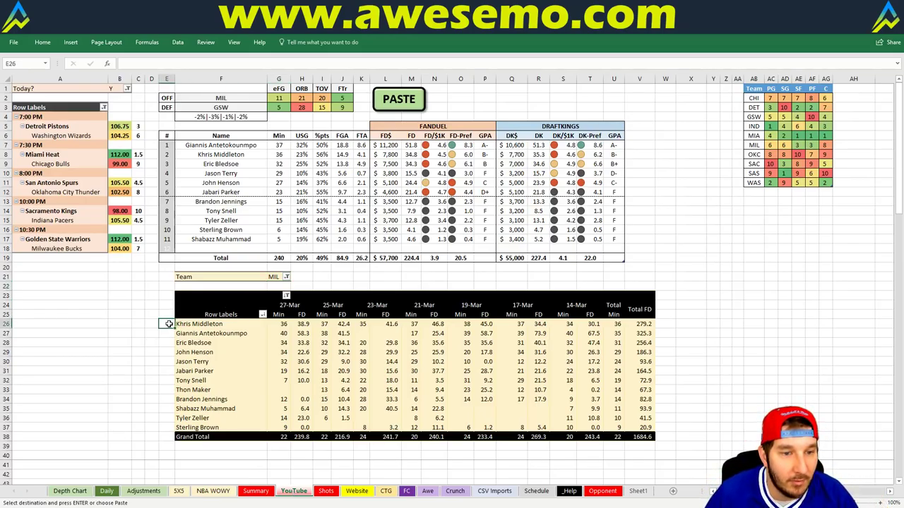
pyautogui.click(423, 274)
pyautogui.click(414, 276)
pyautogui.click(326, 276)
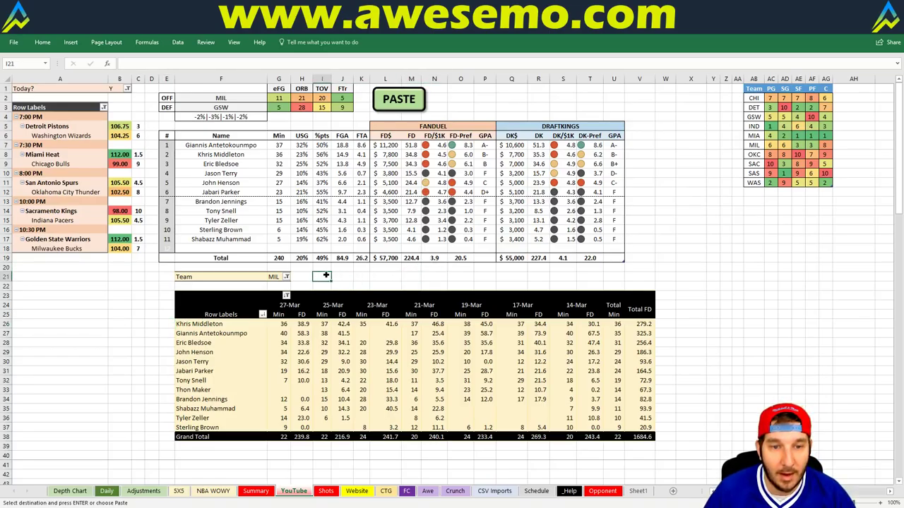
pyautogui.click(299, 276)
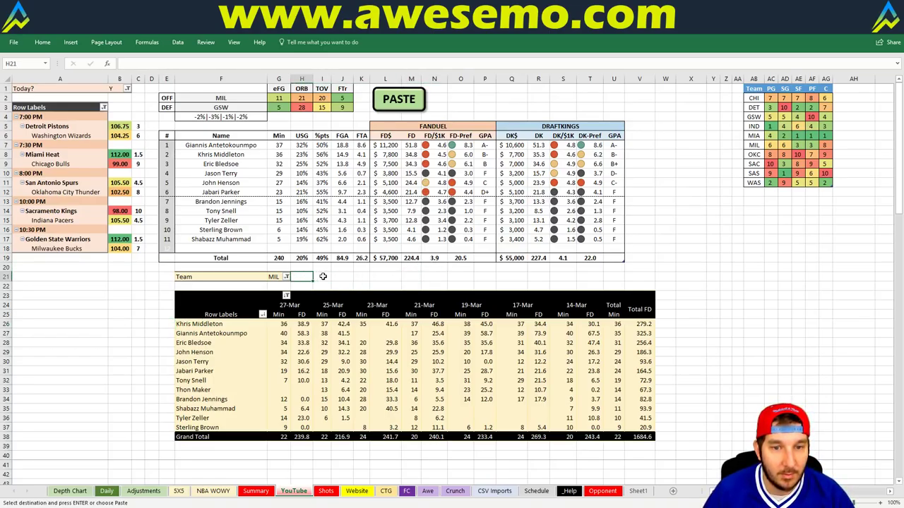